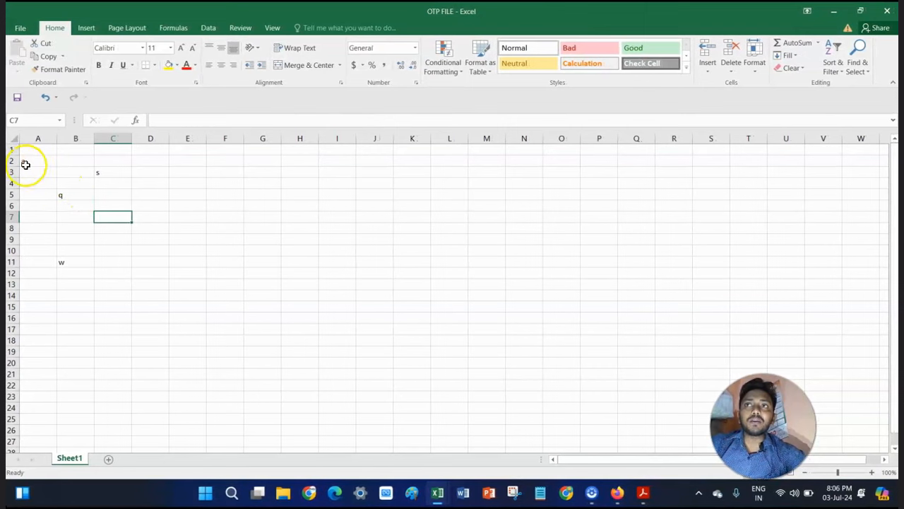
Clear the stray letters from cells A2, C3, B5 and B11
click(24, 162)
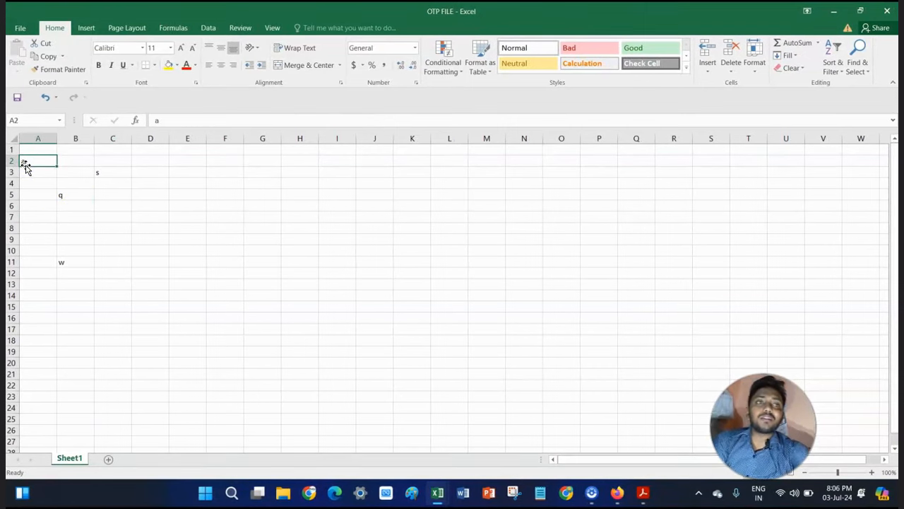
click(111, 169)
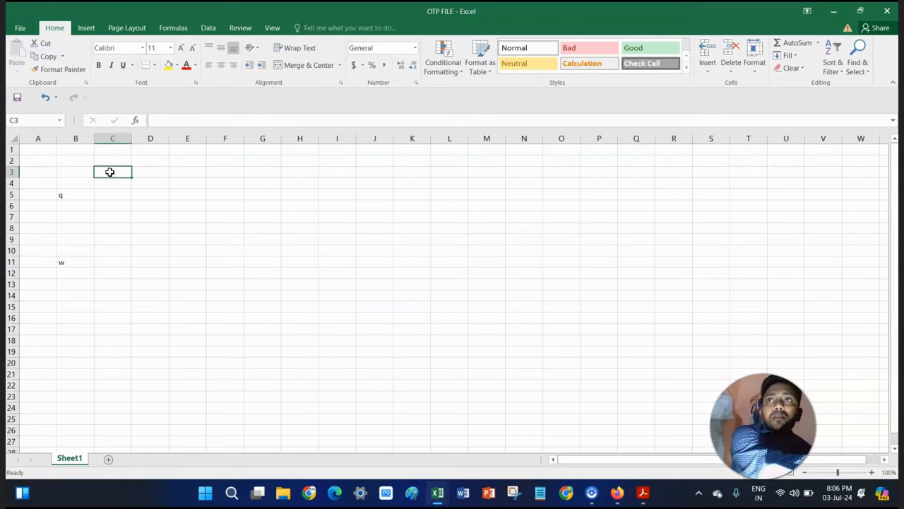
click(66, 196)
key(Delete)
click(71, 269)
click(72, 262)
key(Delete)
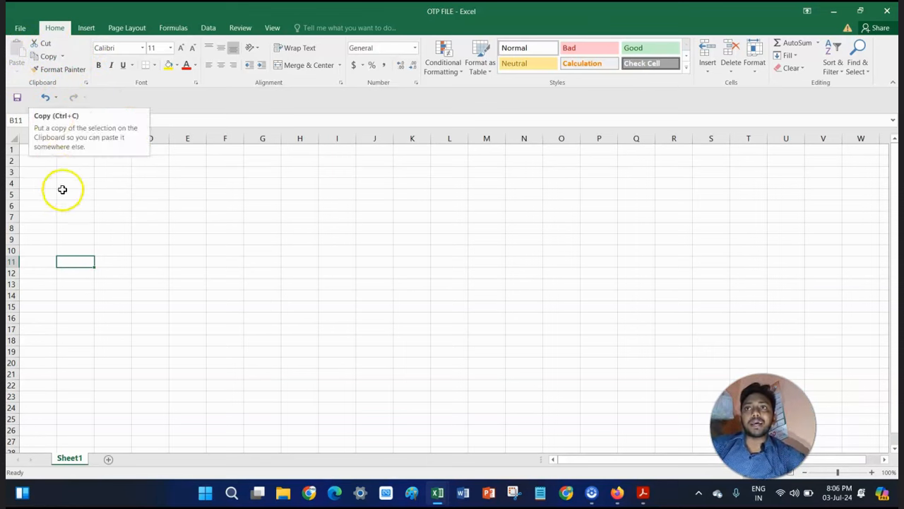
Enter 1 in cell A1 and 2 in cell A2
click(45, 152)
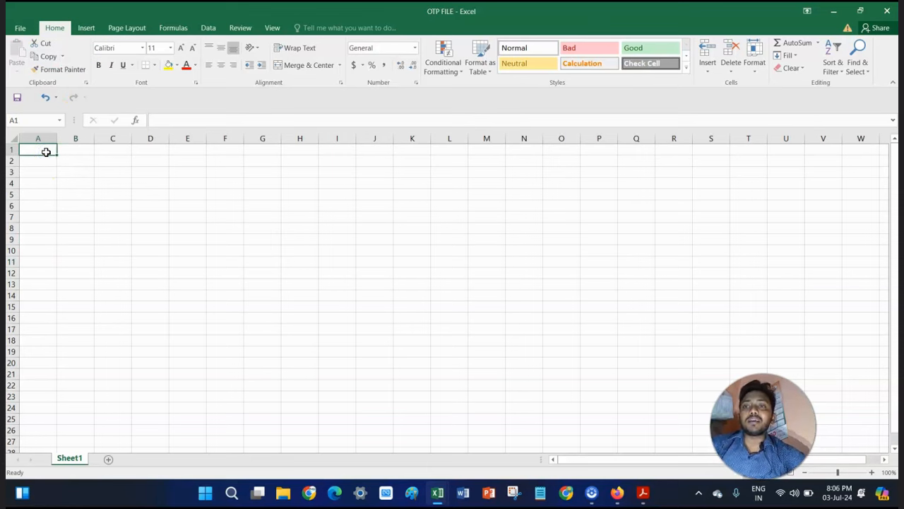
text(1)
key(Return)
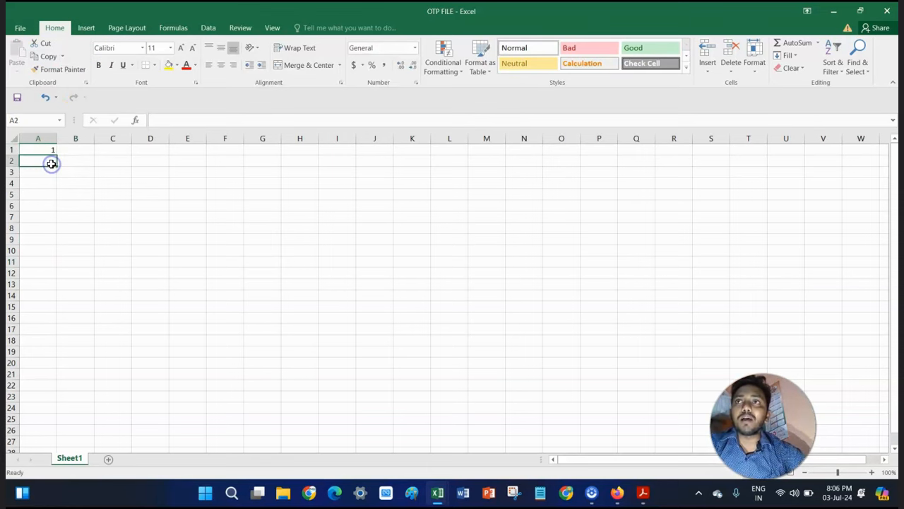
text(2)
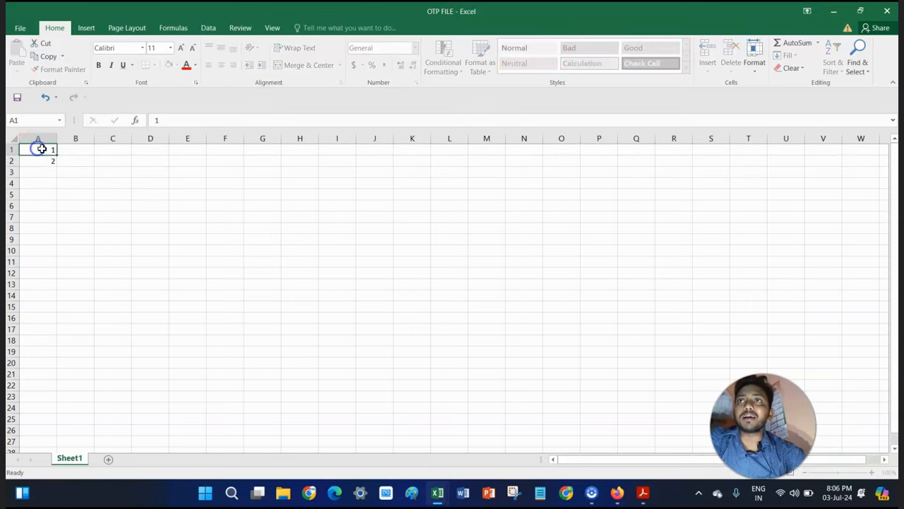
click(50, 150)
drag(53, 157, 47, 161)
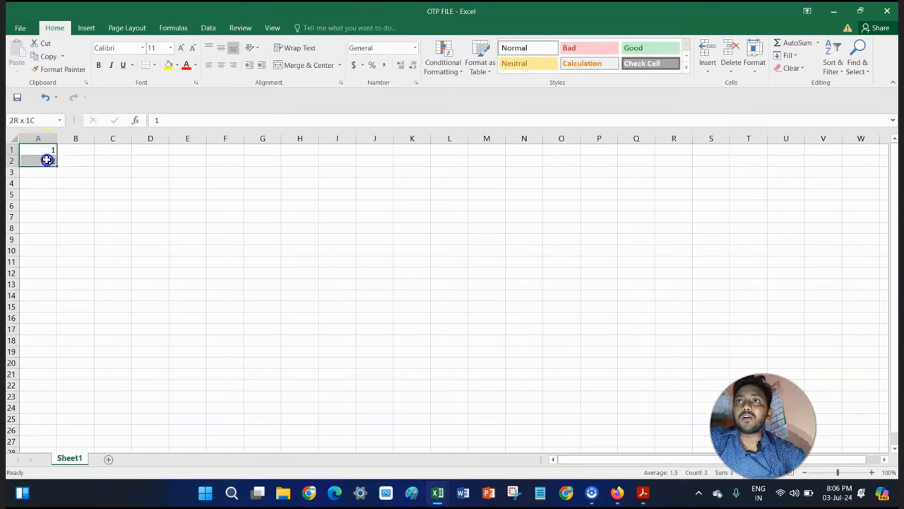
Enter A in B1 and B in B2, and extend the A1:B2 series down to row 27
click(68, 151)
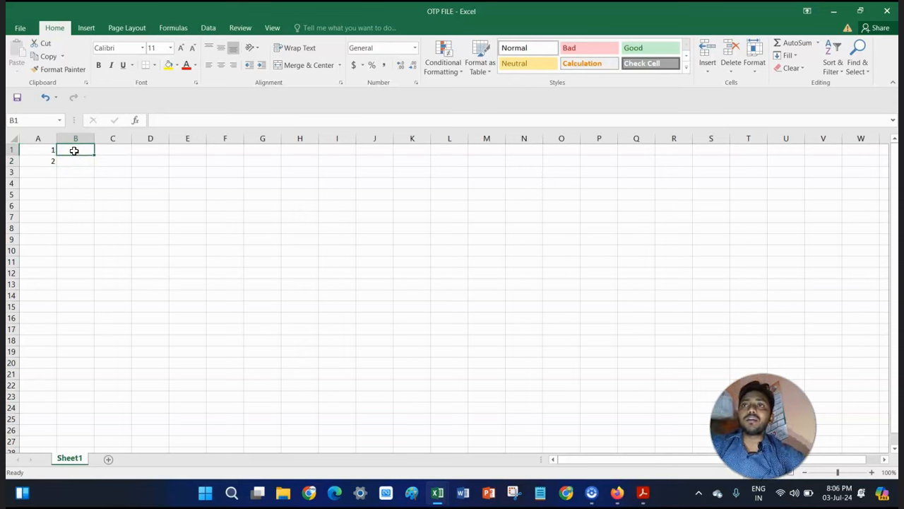
text(A)
click(76, 161)
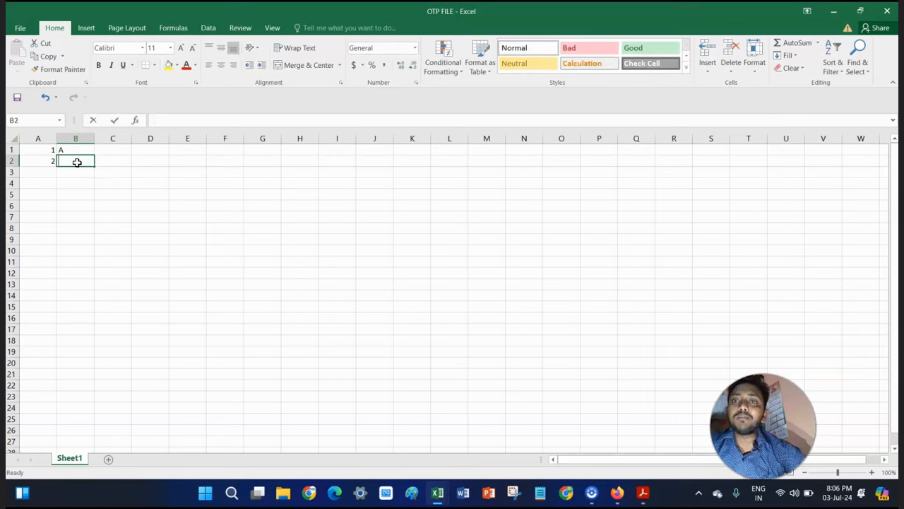
text(B)
click(105, 152)
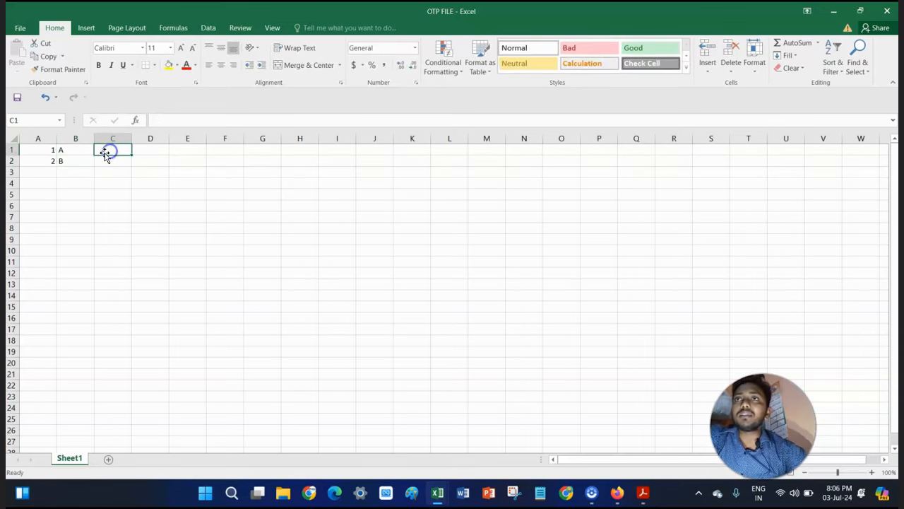
drag(48, 148, 101, 444)
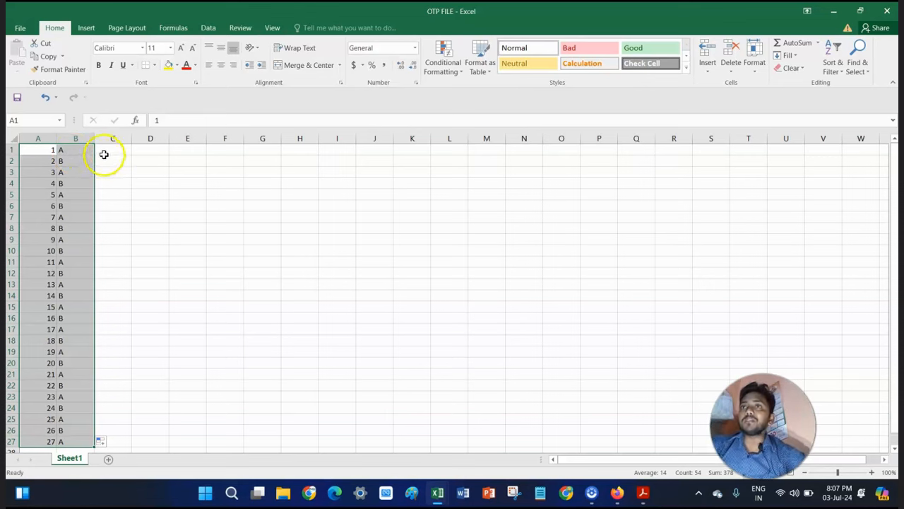
Enter the person's name in C1 and OTP in D1, and fill both down to row 27
click(104, 150)
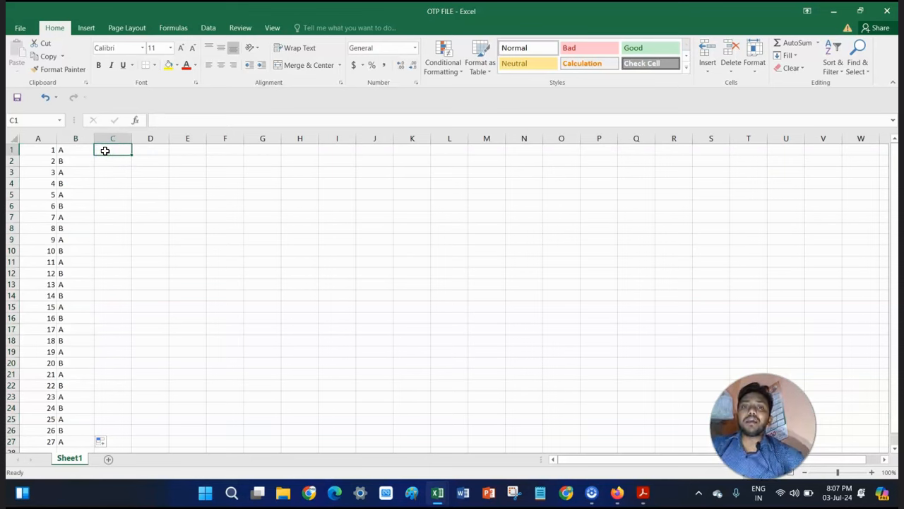
text(=)
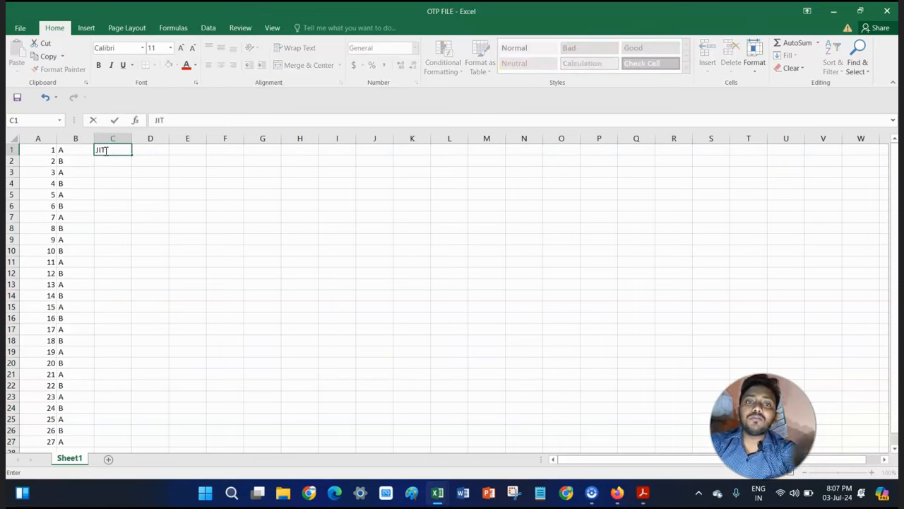
text(ITU)
click(165, 151)
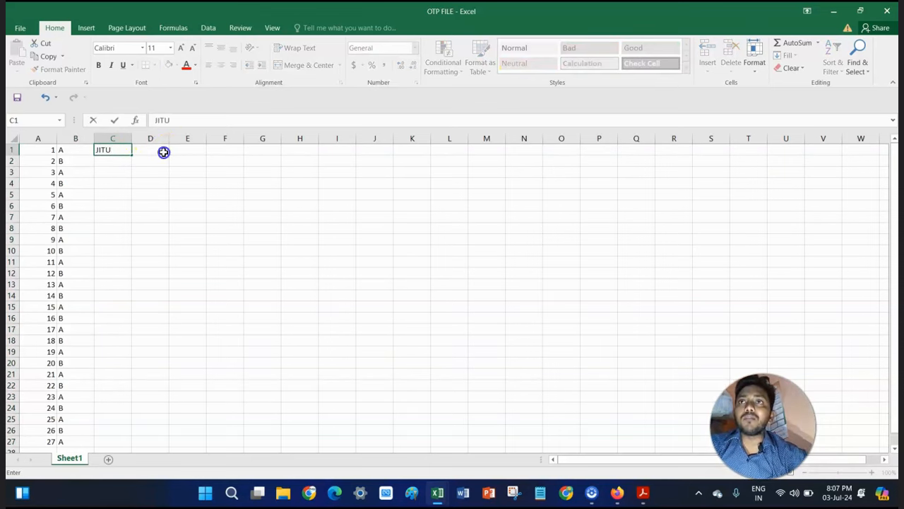
text(OTP)
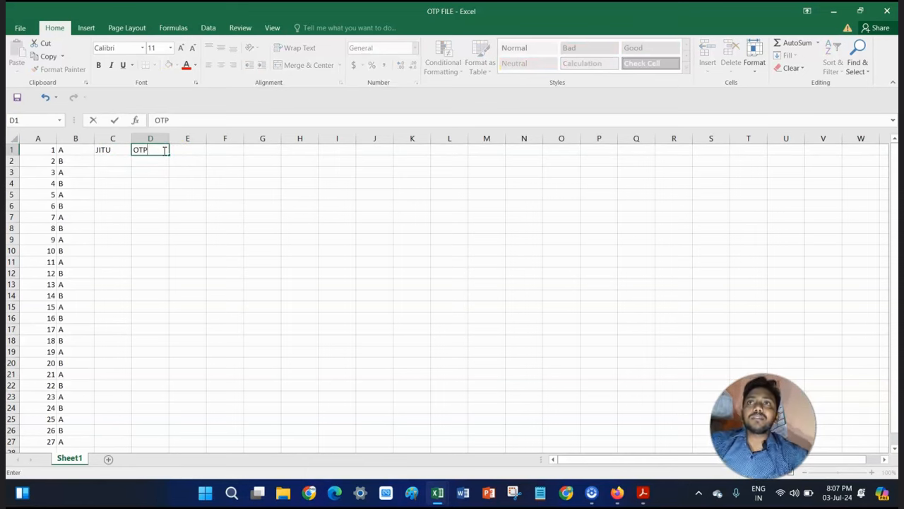
click(107, 152)
mouse_move(107, 151)
mouse_down()
mouse_move(168, 153)
mouse_move(171, 444)
mouse_up()
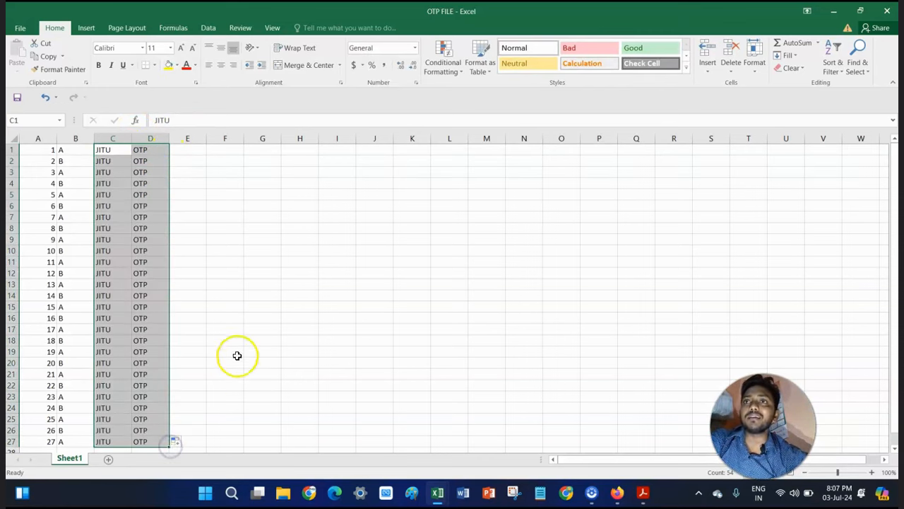
Copy the range A1:D10 and paste it starting at cell G1
click(65, 204)
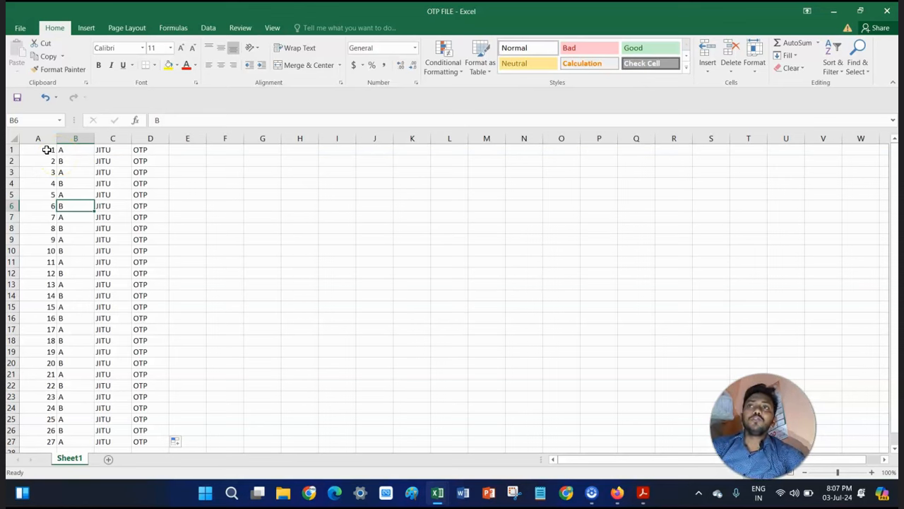
drag(47, 150, 142, 252)
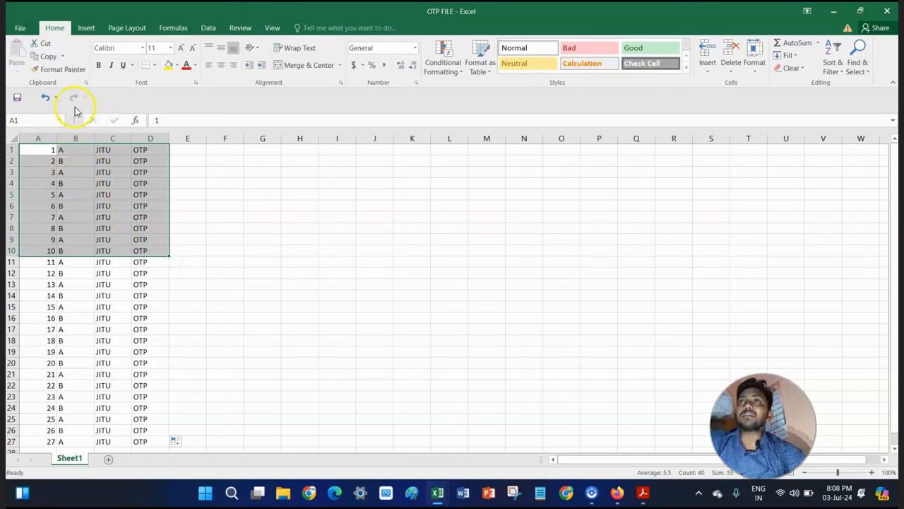
click(50, 57)
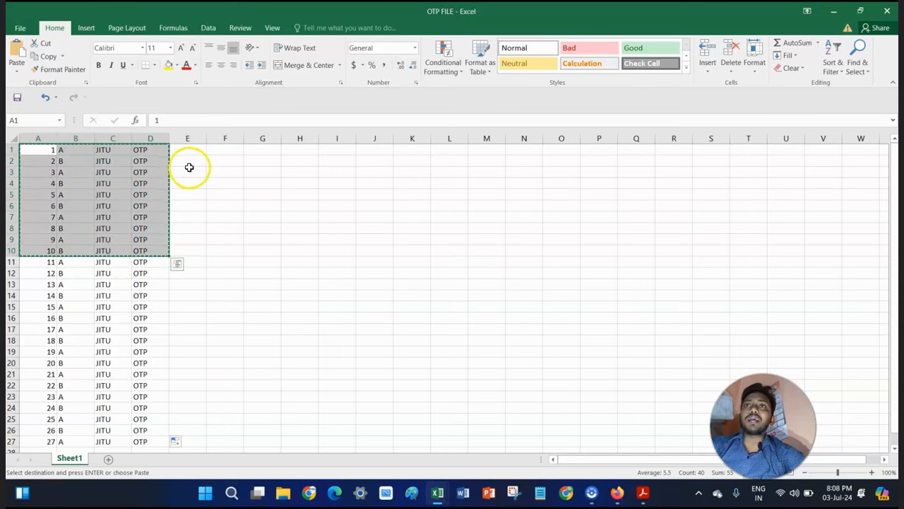
click(265, 151)
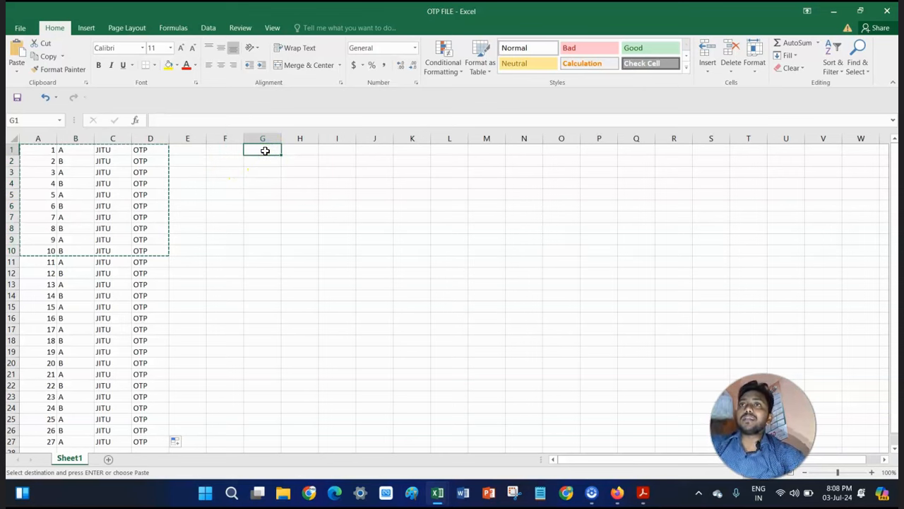
click(17, 54)
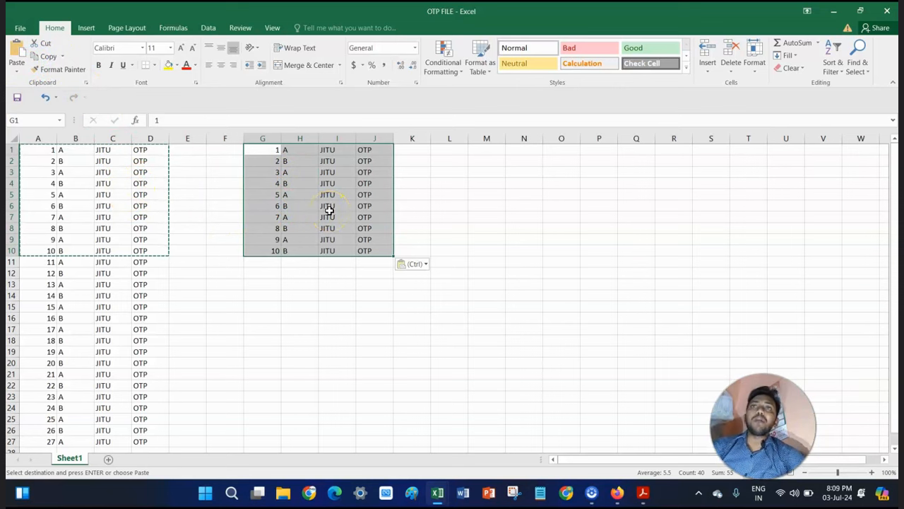
click(113, 206)
click(305, 215)
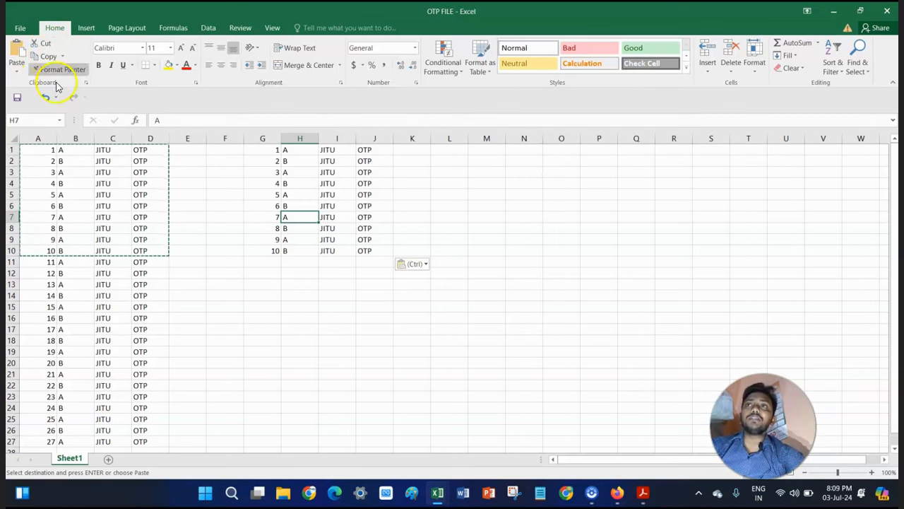
Cut the range A1:D10 and paste it starting at cell L1
drag(30, 148, 65, 229)
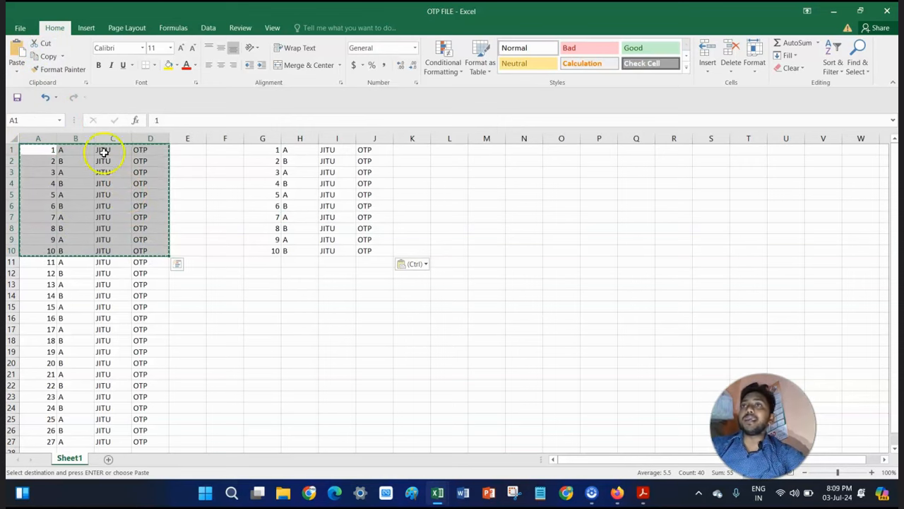
click(44, 45)
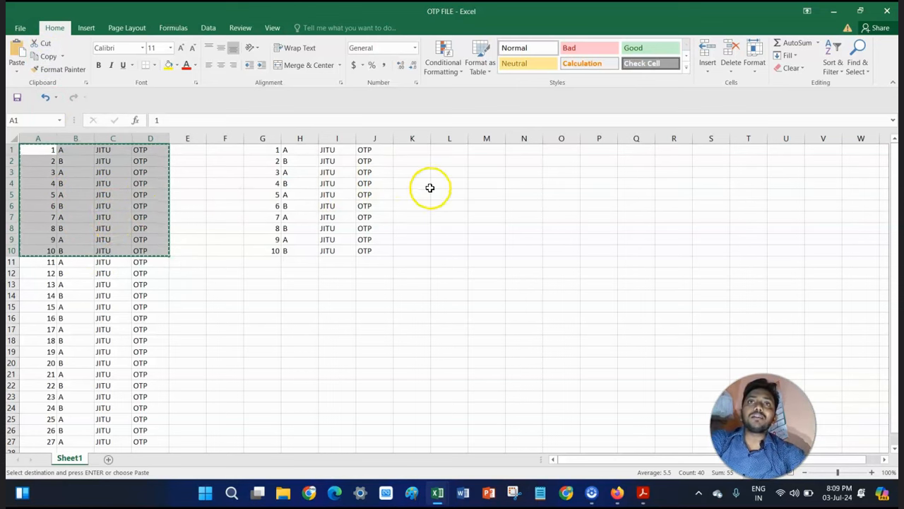
click(449, 154)
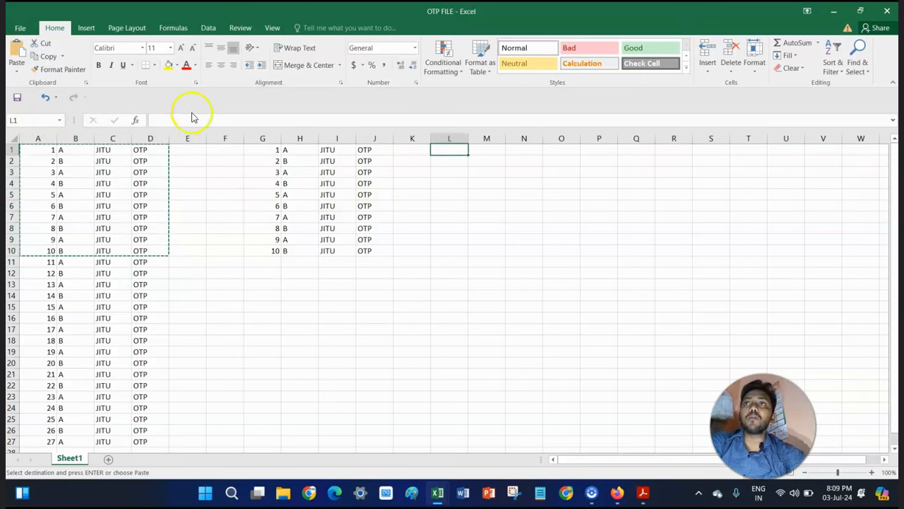
click(17, 53)
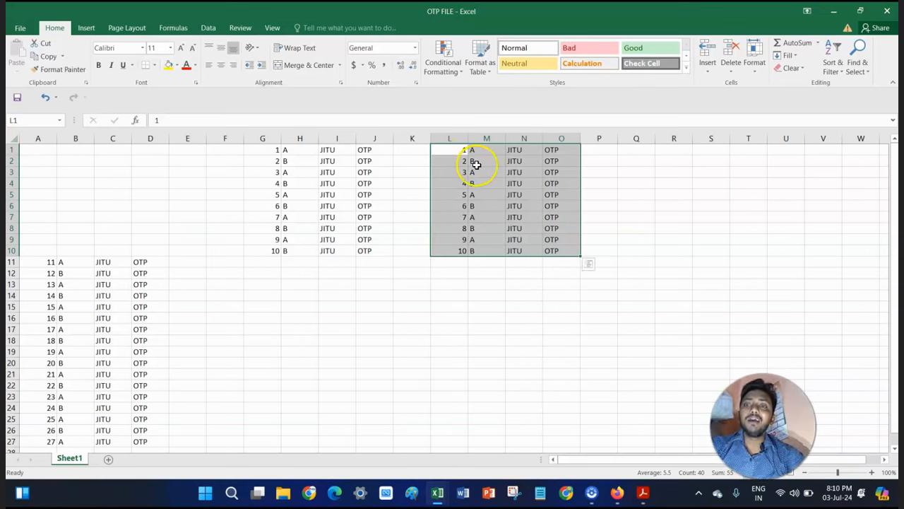
Move the range L1:O10 back to its original place starting at cell A1
key(ctrl+c)
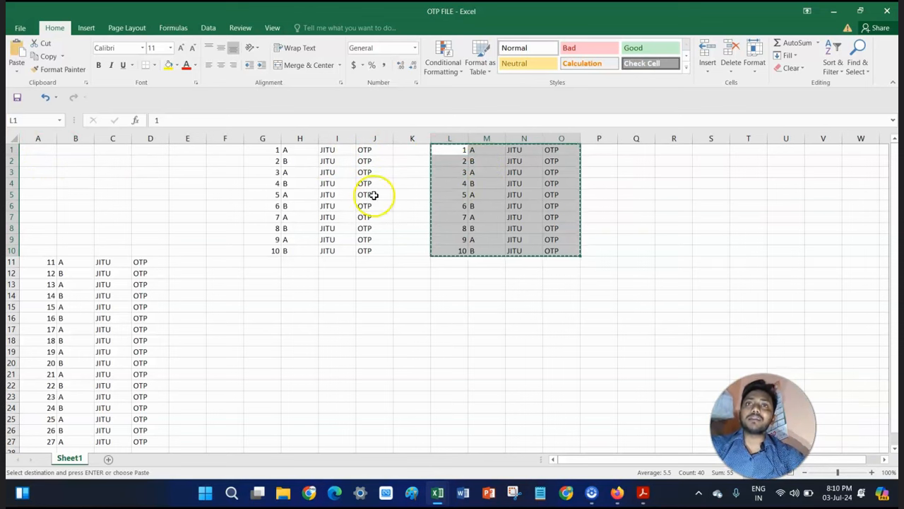
click(34, 149)
key(ctrl+v)
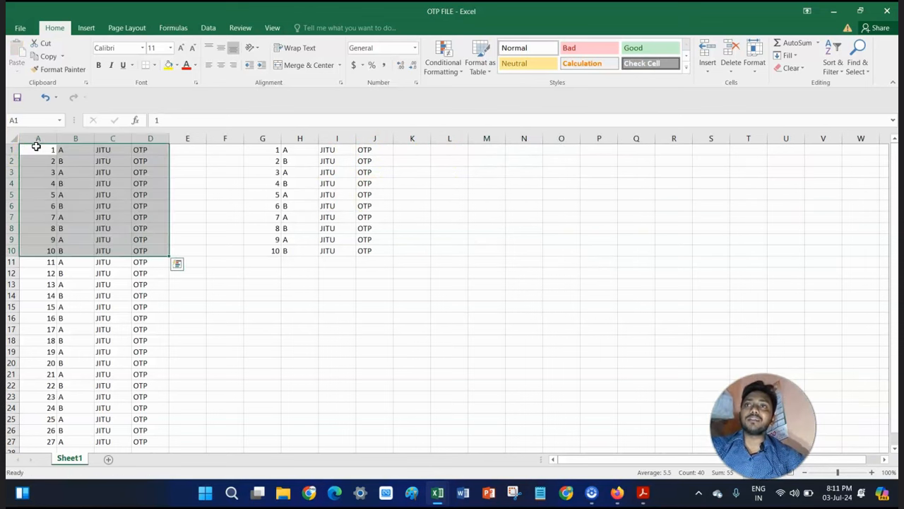
click(117, 186)
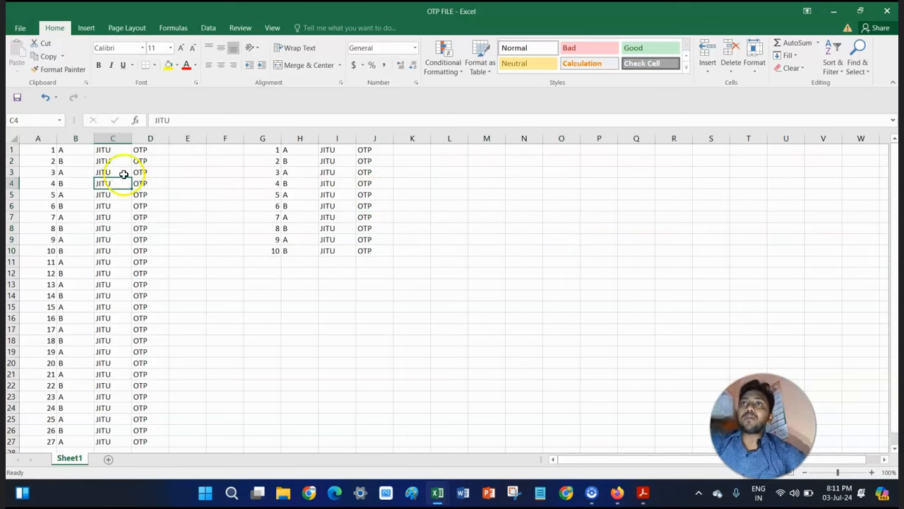
drag(39, 150, 160, 438)
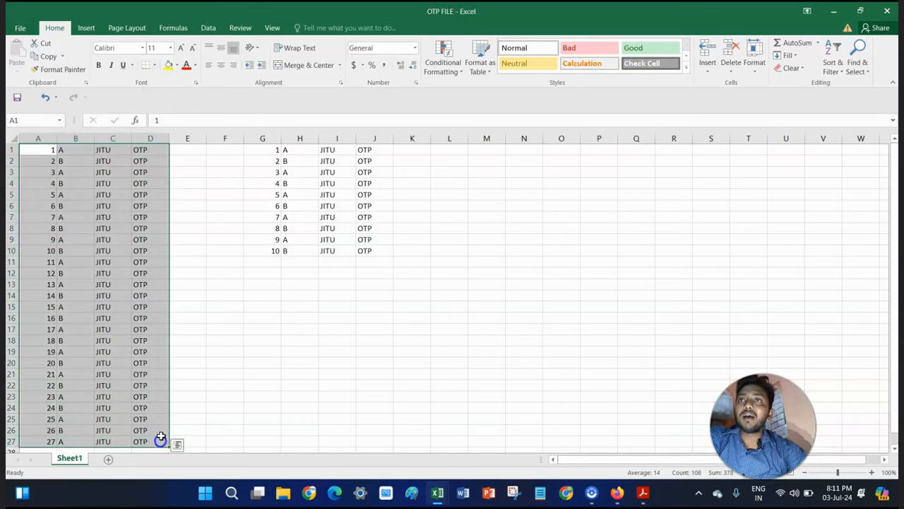
click(103, 205)
drag(264, 149, 377, 252)
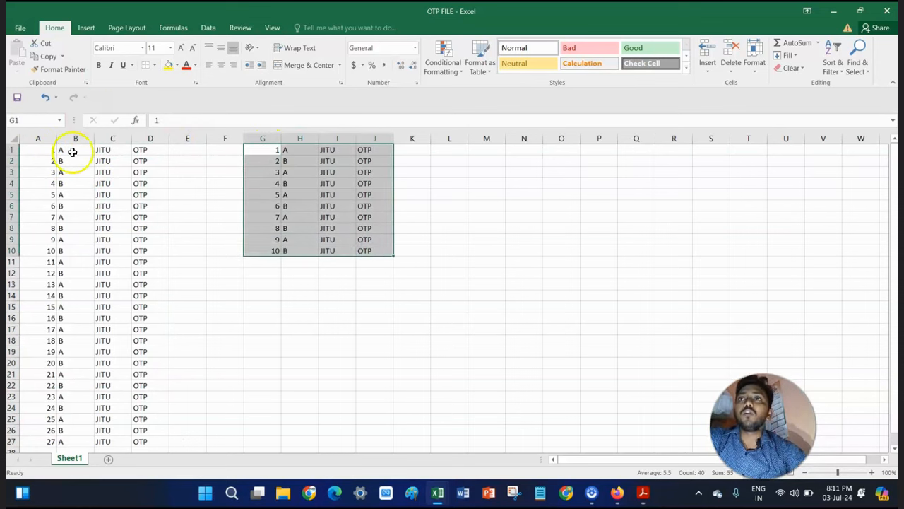
Make the serial numbers in A1:A27 bold
drag(41, 148, 52, 438)
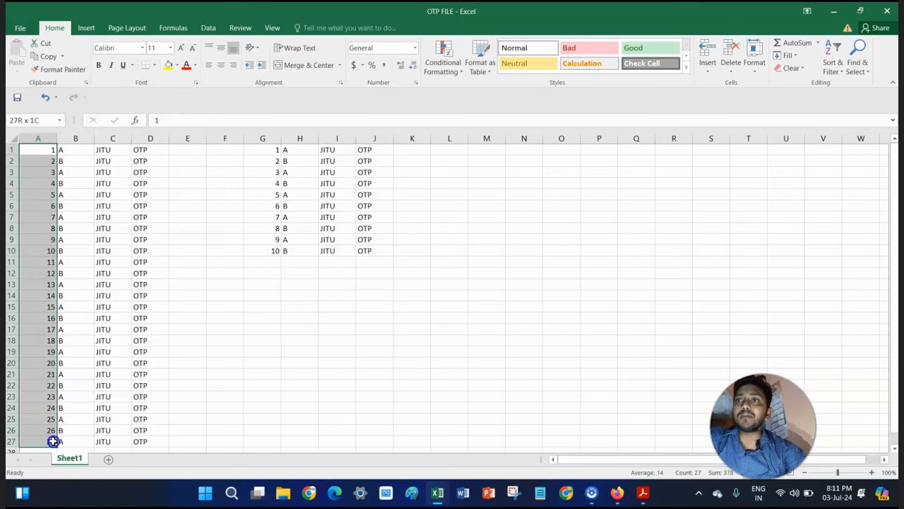
click(100, 66)
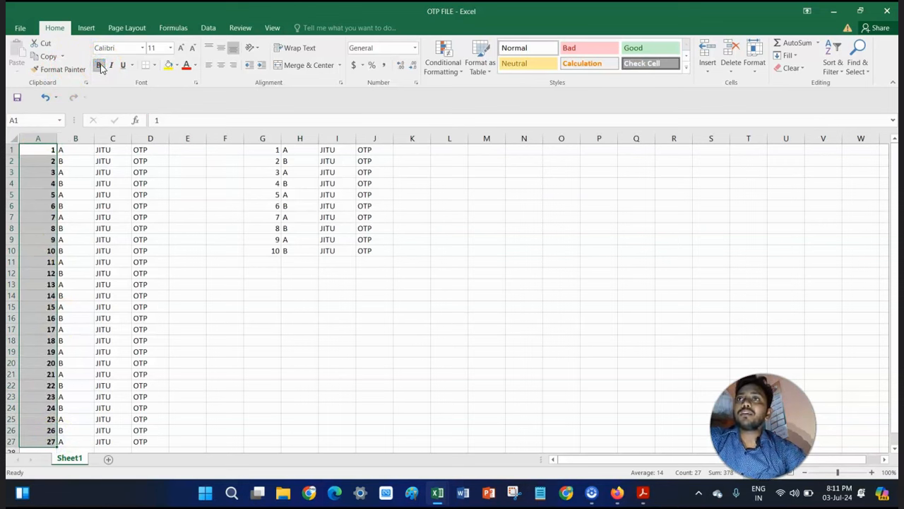
click(98, 205)
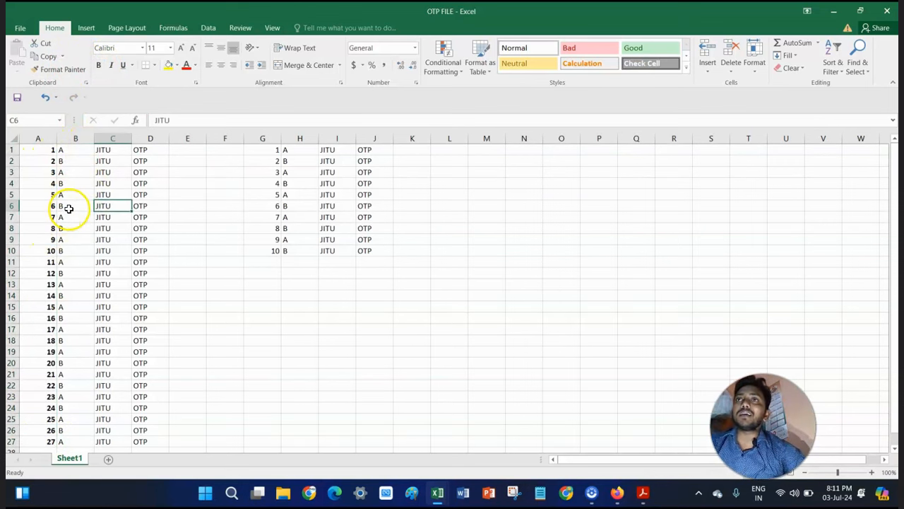
Format the range A1:J27 in Arial Rounded MT Bold at font size 20
drag(70, 149, 81, 436)
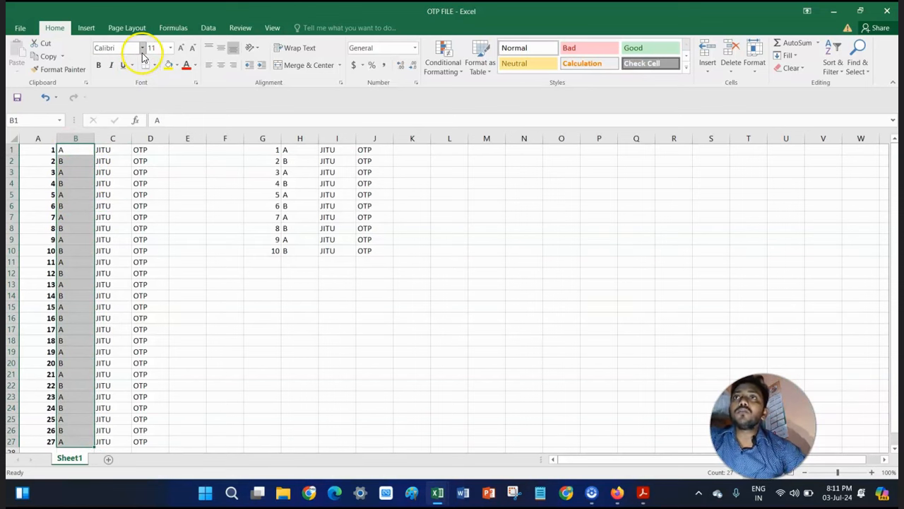
drag(34, 149, 386, 448)
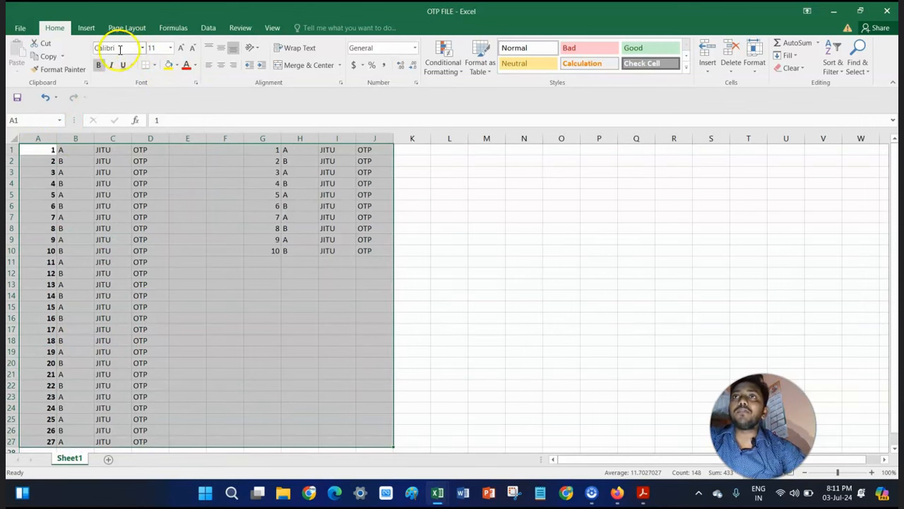
click(142, 47)
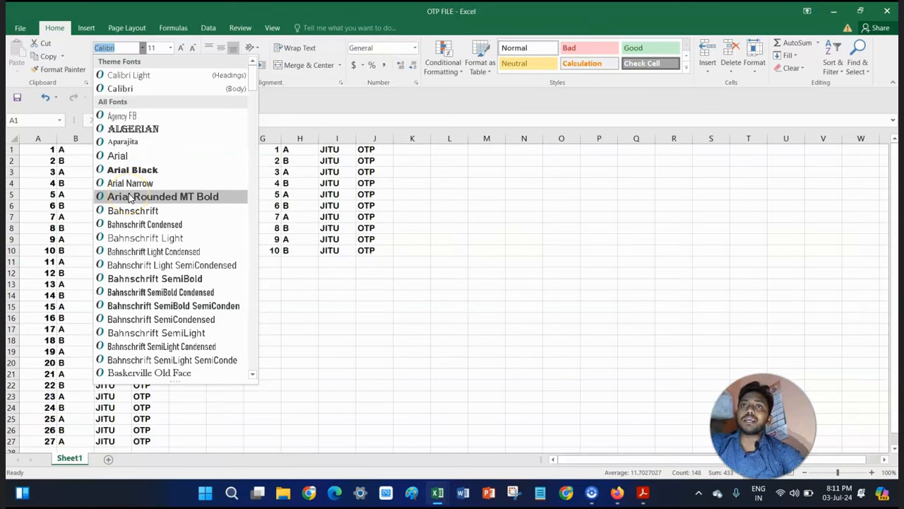
click(129, 197)
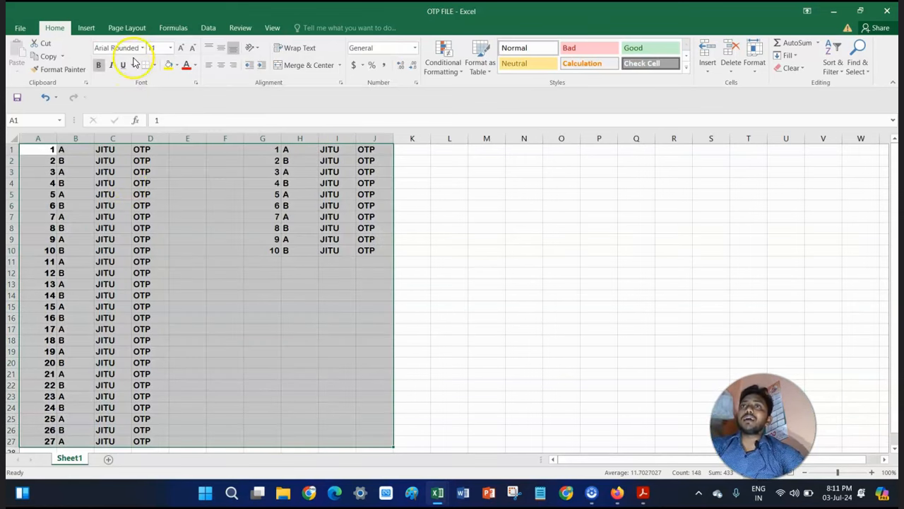
click(170, 48)
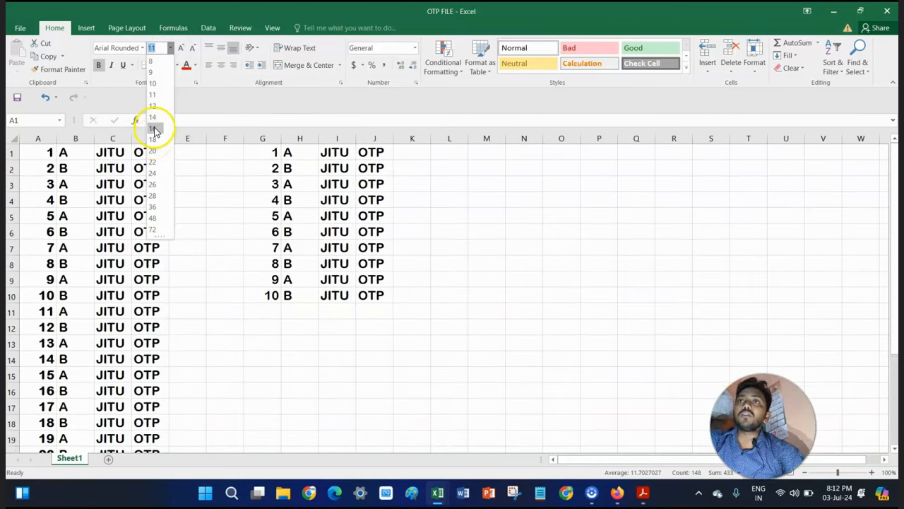
click(154, 151)
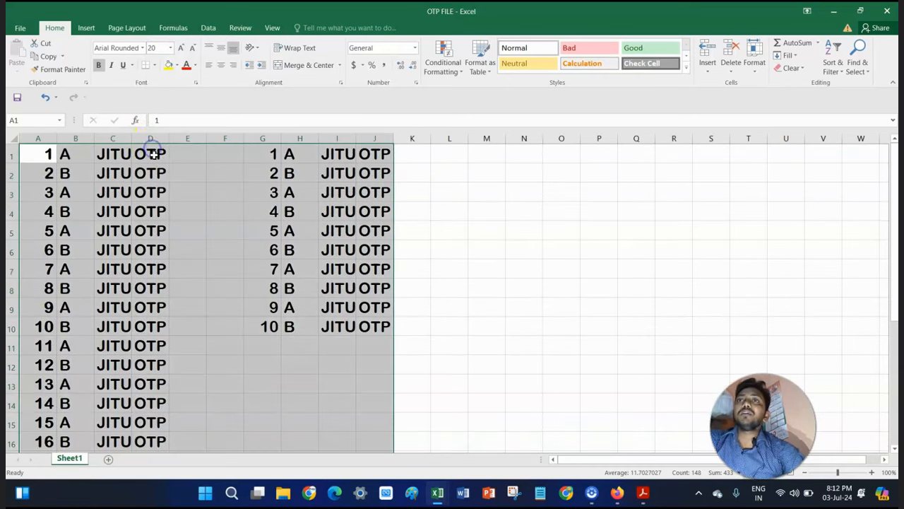
Widen columns C, D, I and J to fit the enlarged JITU and OTP text
click(138, 173)
drag(133, 138, 196, 136)
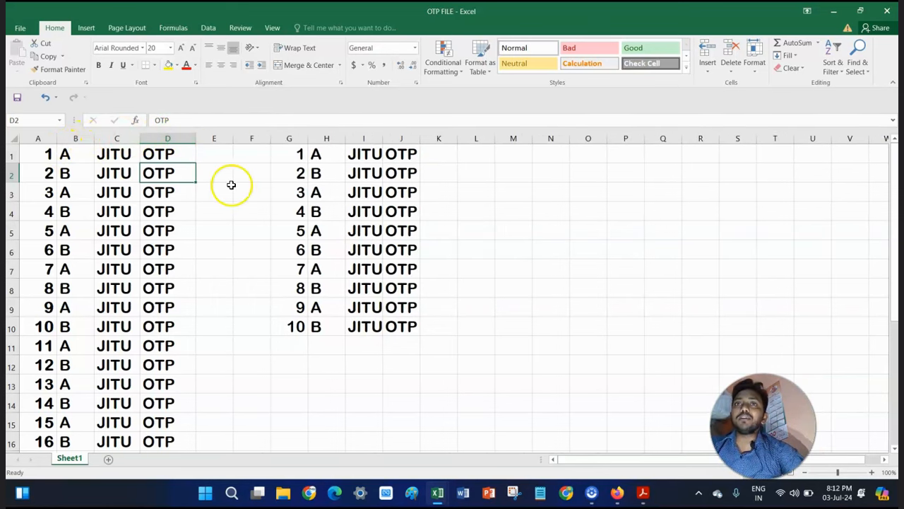
drag(382, 138, 399, 140)
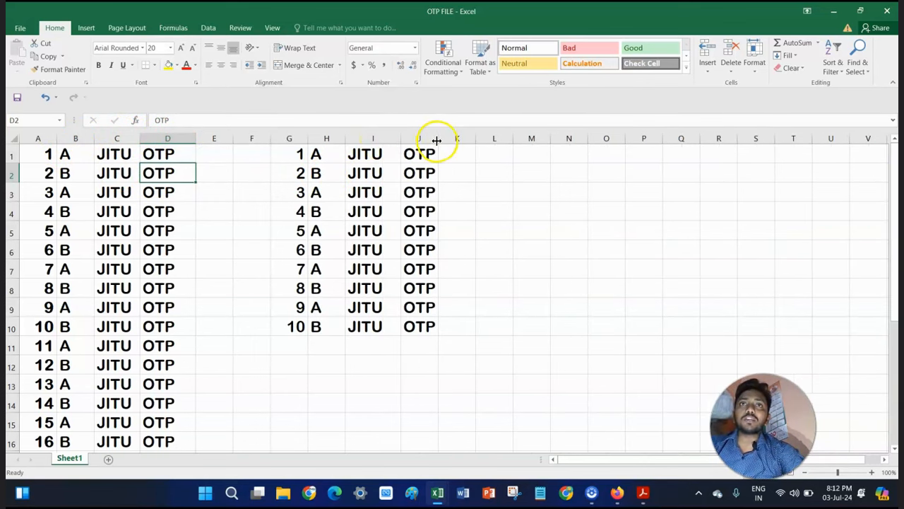
drag(440, 137, 451, 139)
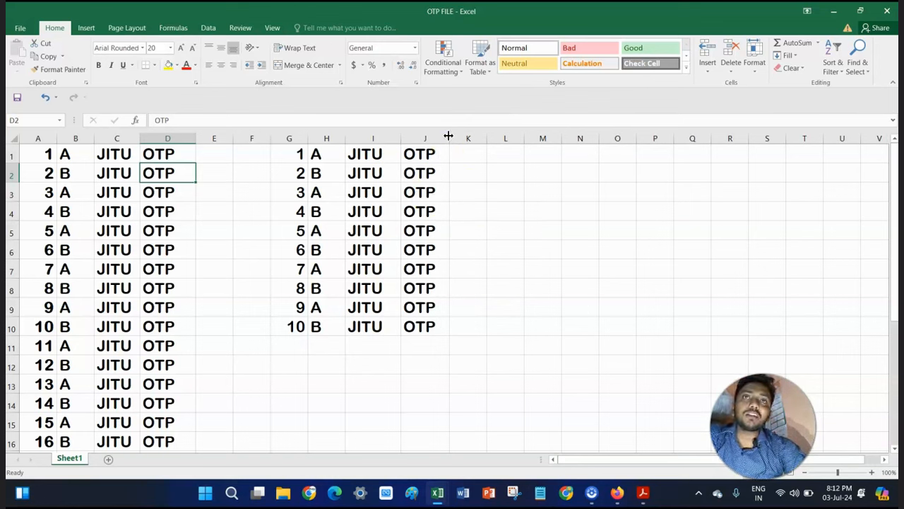
click(429, 131)
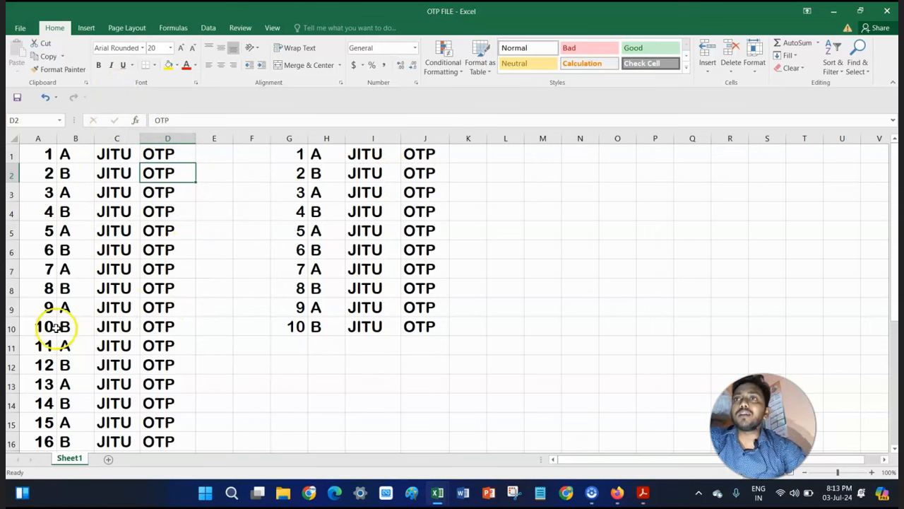
Italicise the range A11:D16 and underline the range G4:J8
drag(41, 345, 168, 439)
click(111, 66)
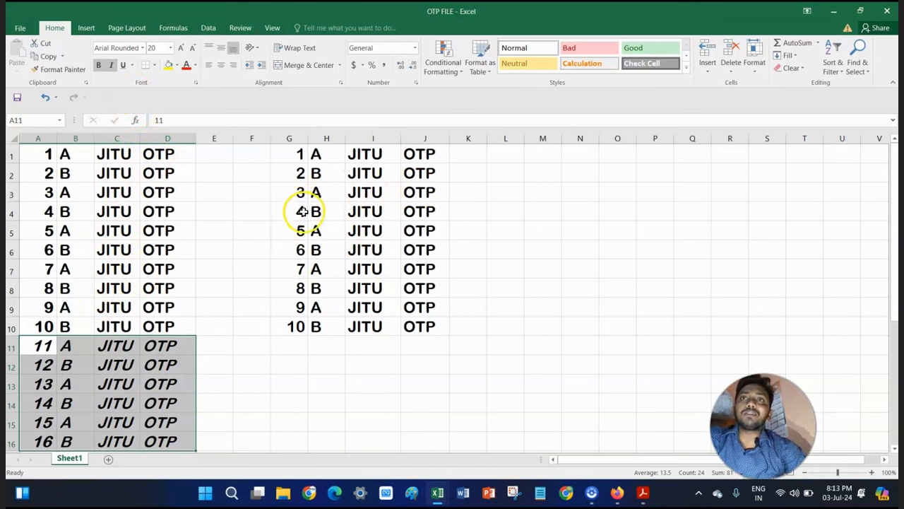
drag(302, 211, 427, 288)
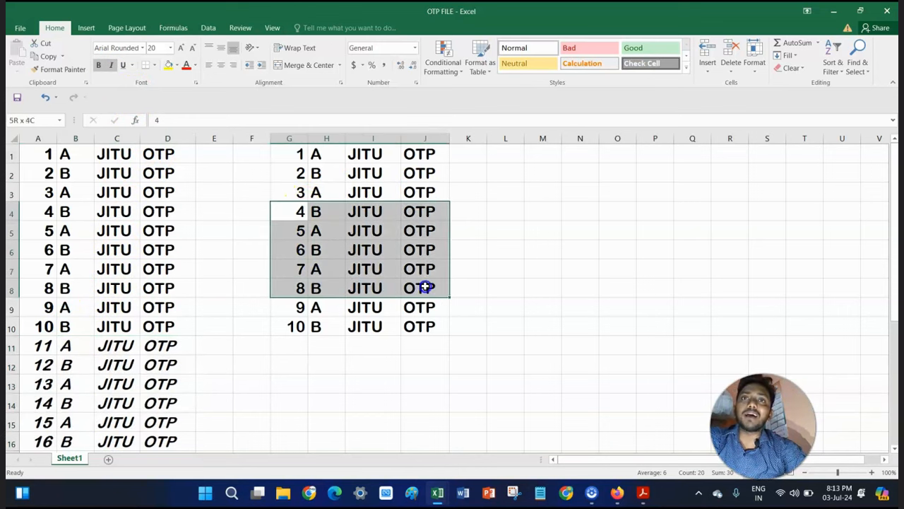
click(125, 65)
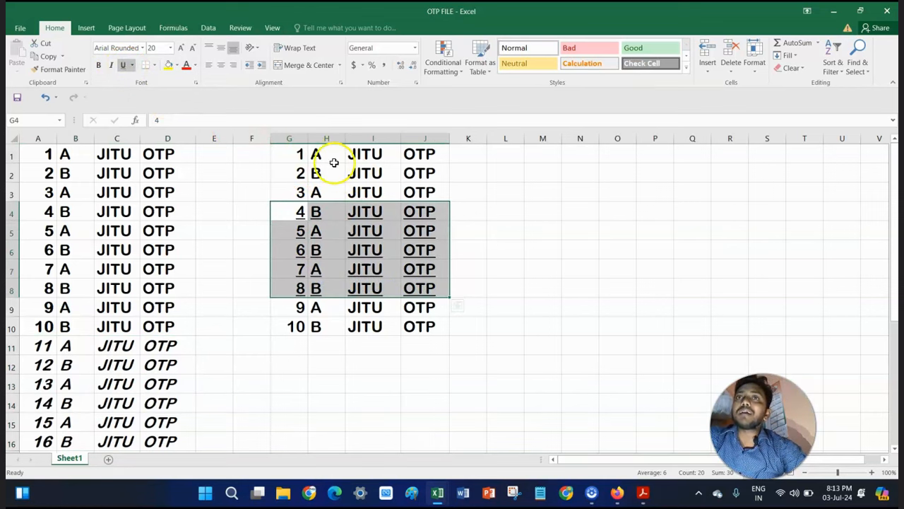
Add a bottom border to the range G1:J10
click(290, 153)
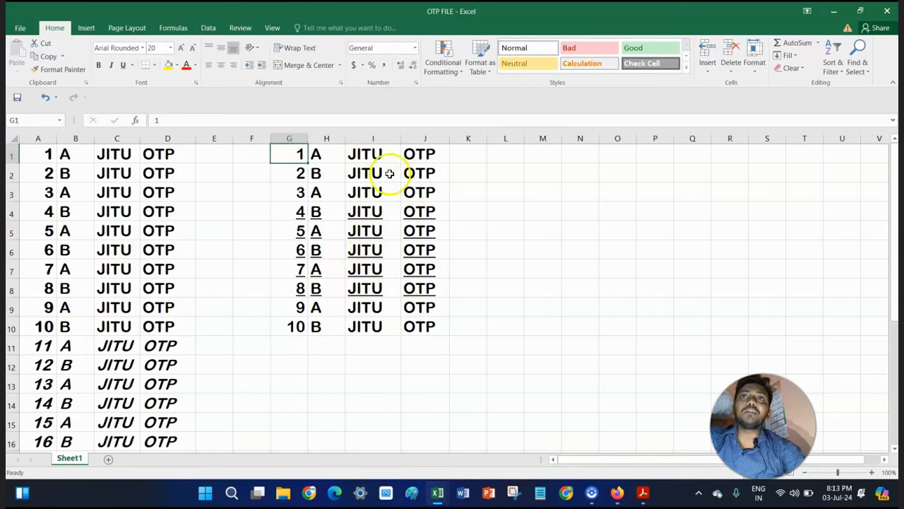
click(289, 155)
drag(289, 154, 432, 326)
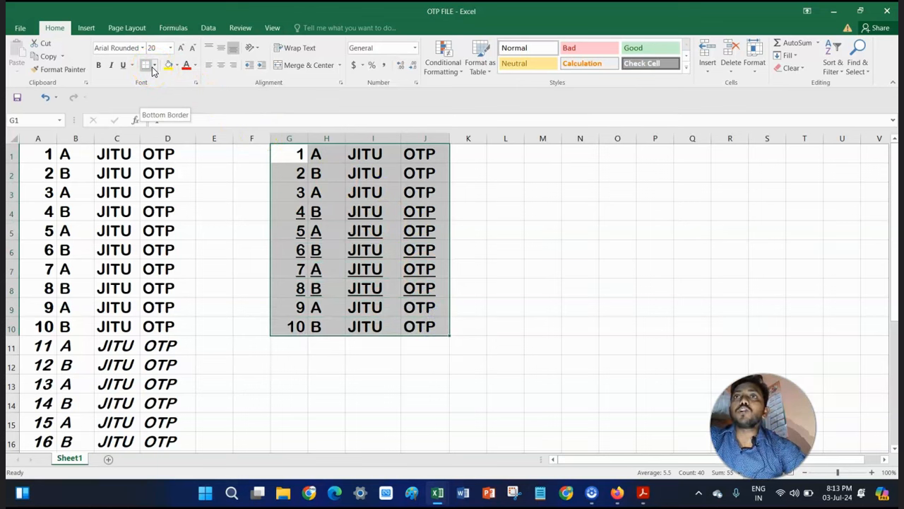
click(154, 67)
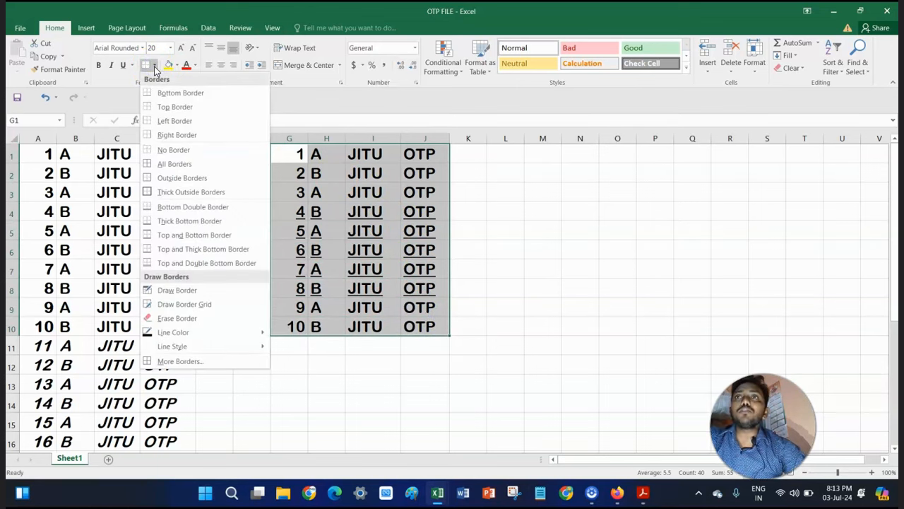
click(177, 99)
click(474, 305)
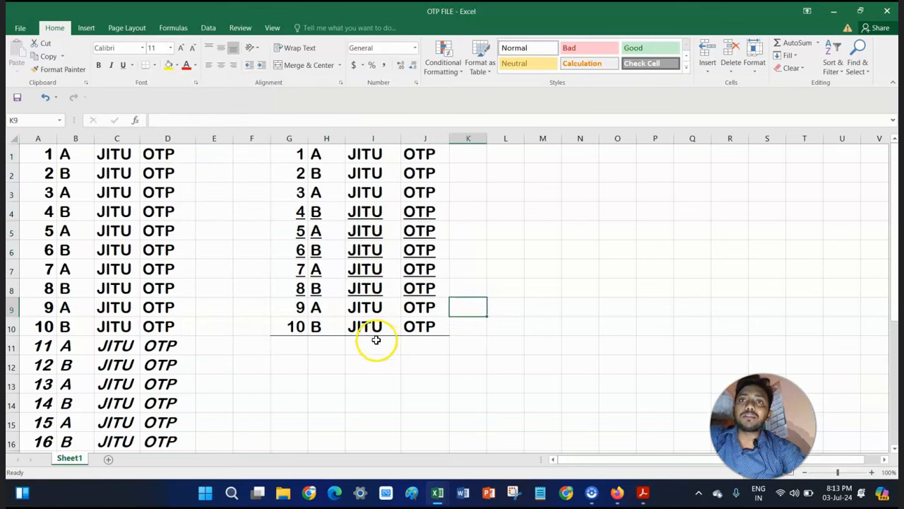
Apply all borders to the cells in the range G1:J10
drag(286, 154, 409, 325)
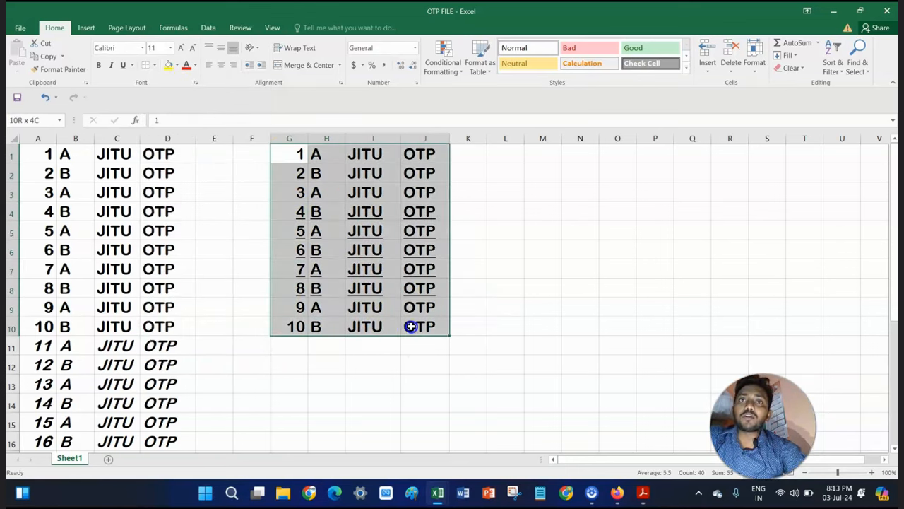
click(156, 66)
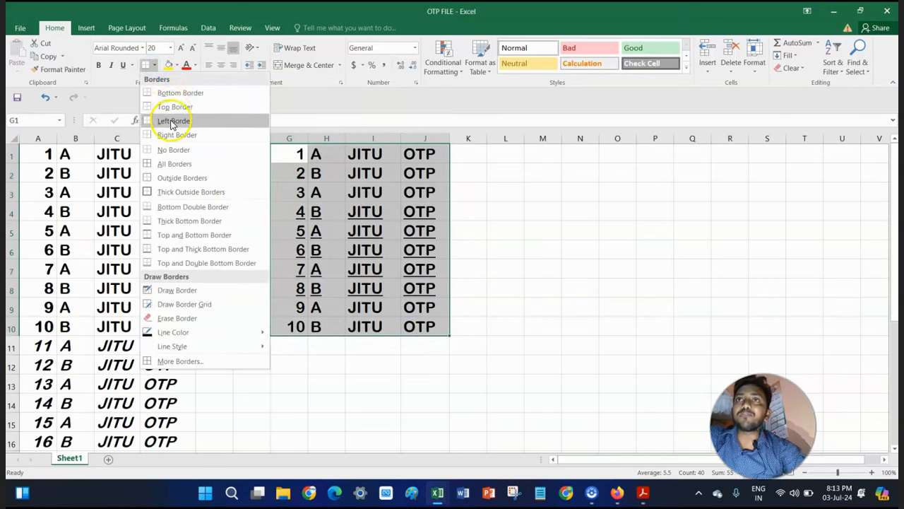
click(177, 164)
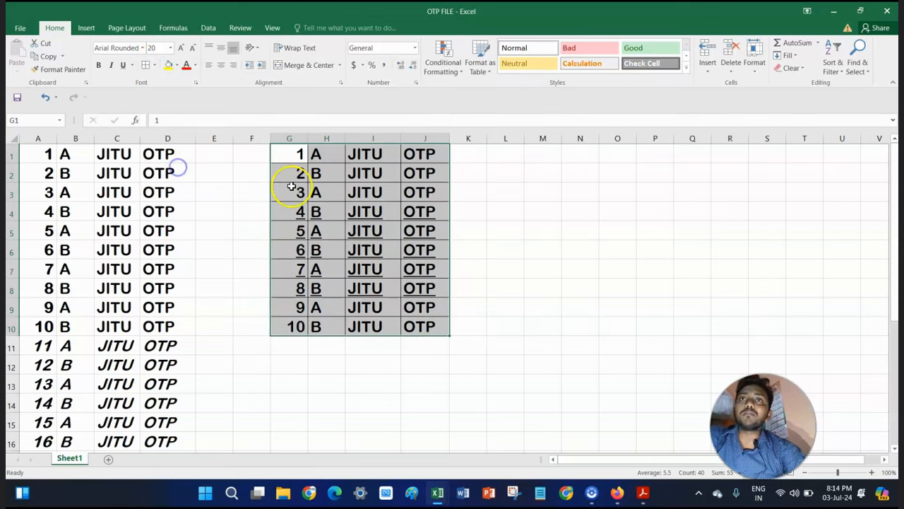
click(482, 230)
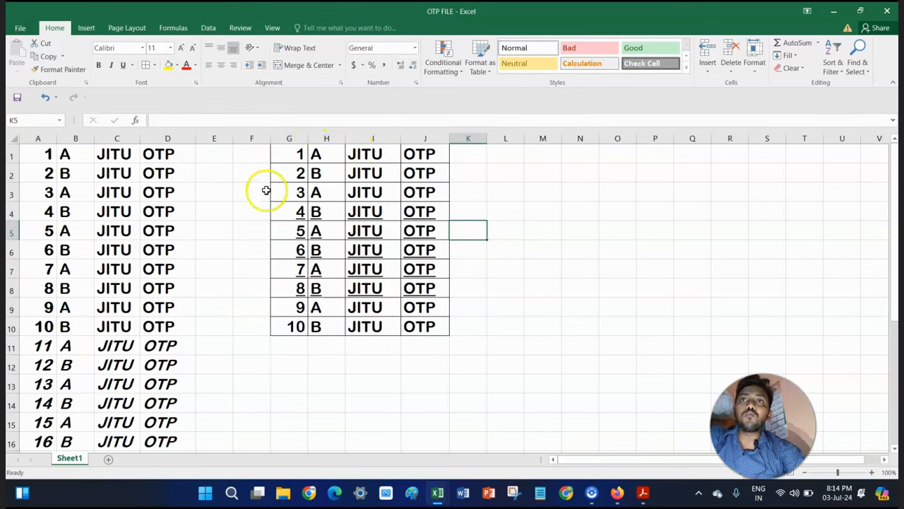
Apply outside borders to cell K5 and to the range G1:J10
click(153, 67)
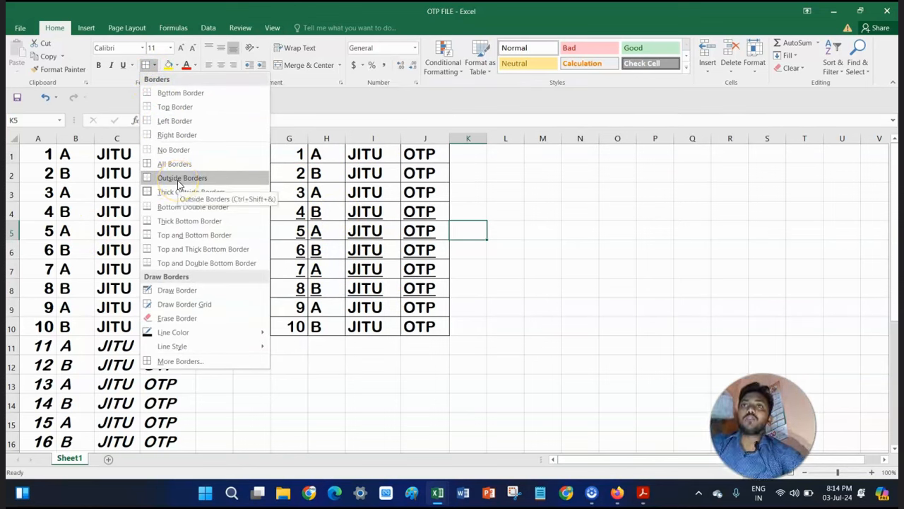
click(181, 181)
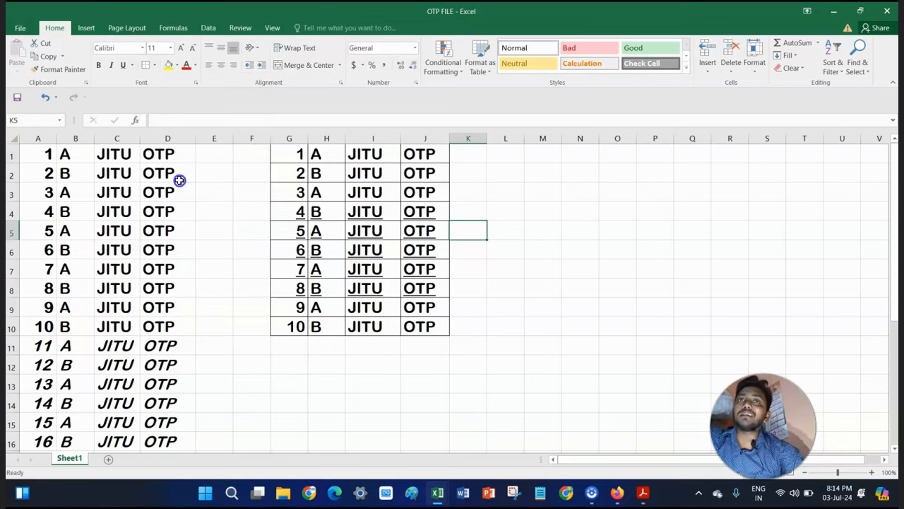
mouse_move(288, 153)
mouse_down()
mouse_move(300, 234)
mouse_move(374, 307)
mouse_move(419, 325)
mouse_up()
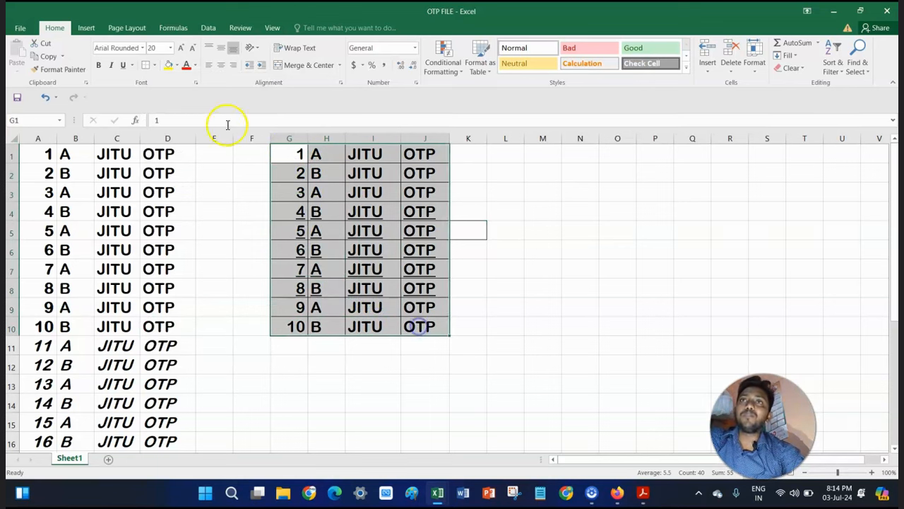
click(146, 67)
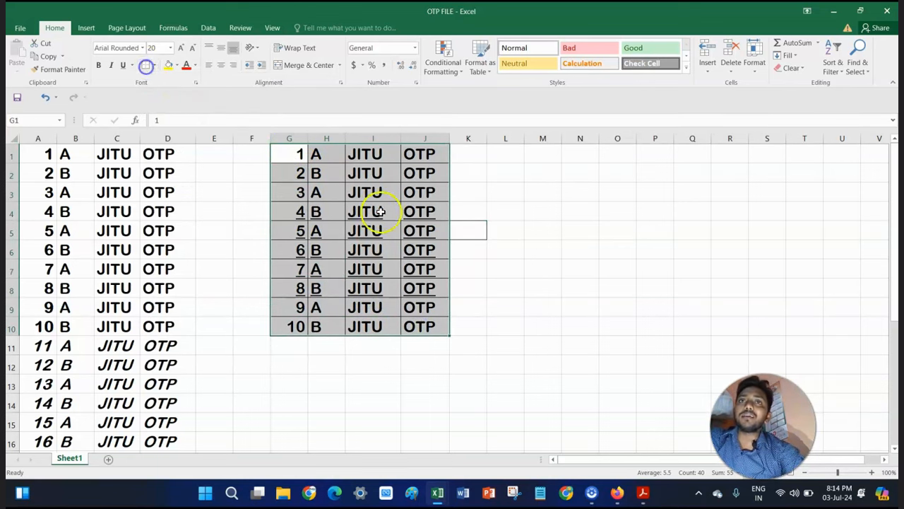
click(487, 244)
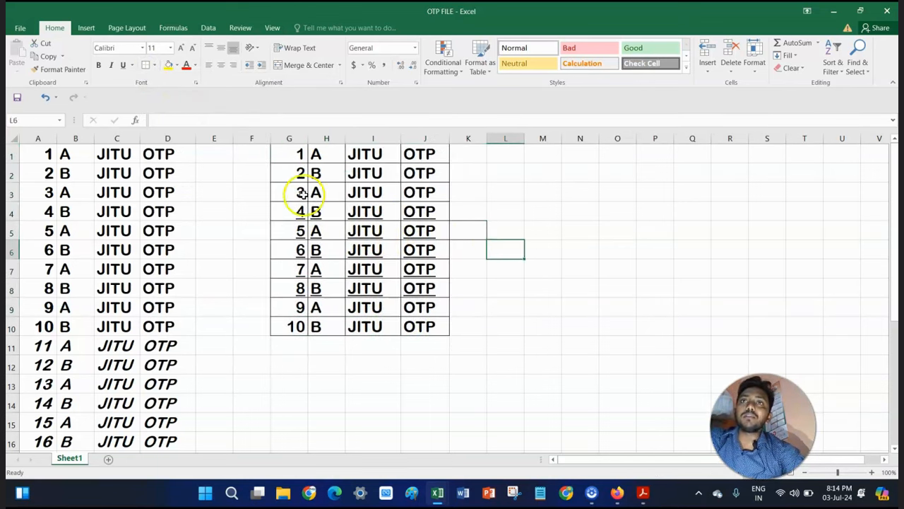
mouse_move(286, 157)
mouse_down()
mouse_move(313, 250)
mouse_move(416, 326)
mouse_up()
click(155, 65)
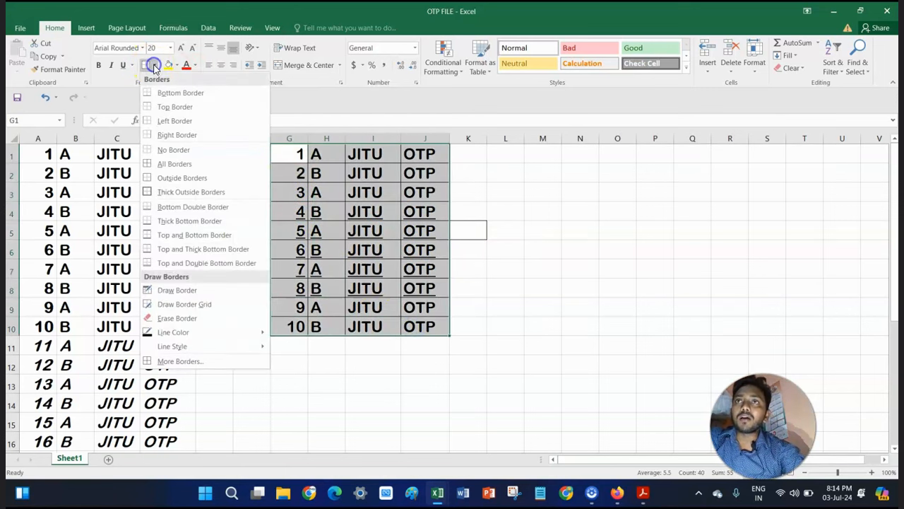
click(181, 178)
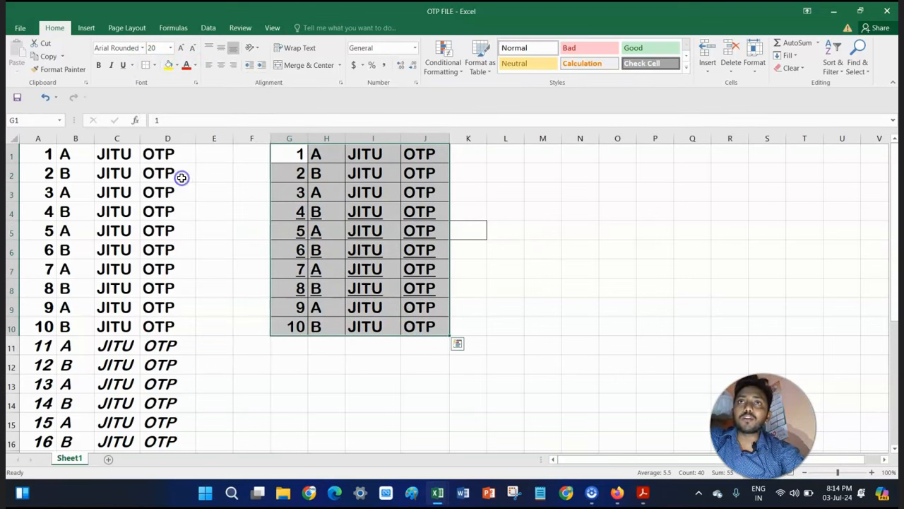
Remove every border from the range G1:J10 and give it thick outside borders
click(155, 66)
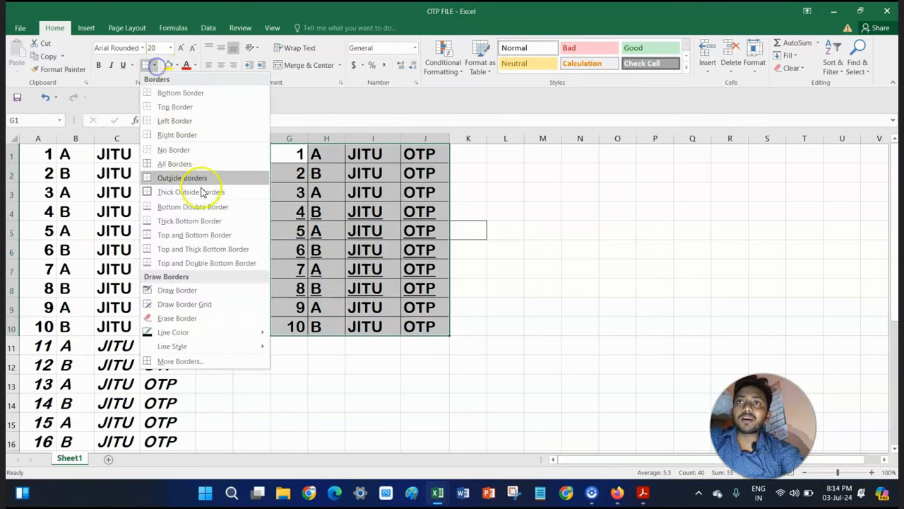
click(182, 149)
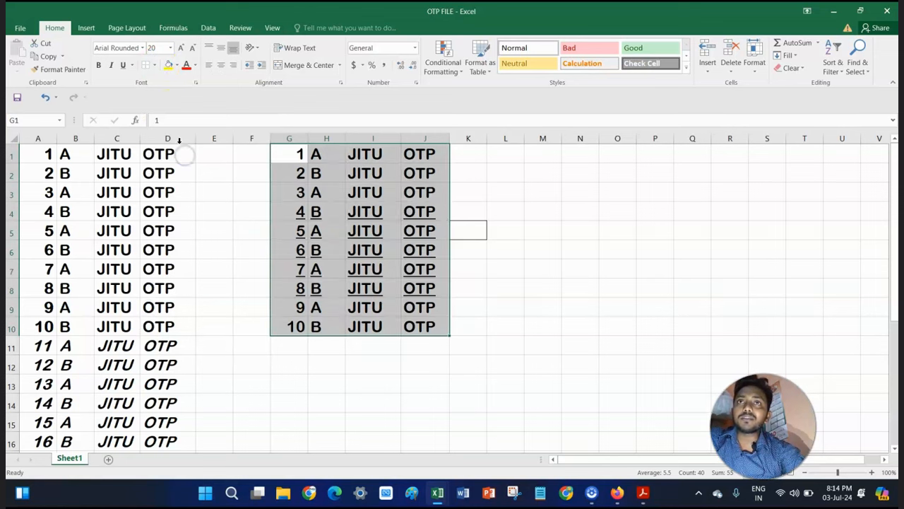
click(155, 65)
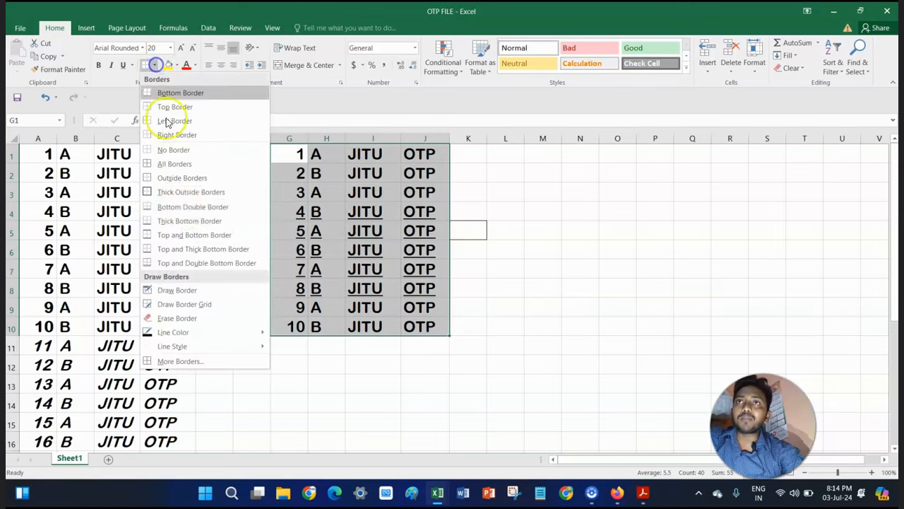
click(197, 197)
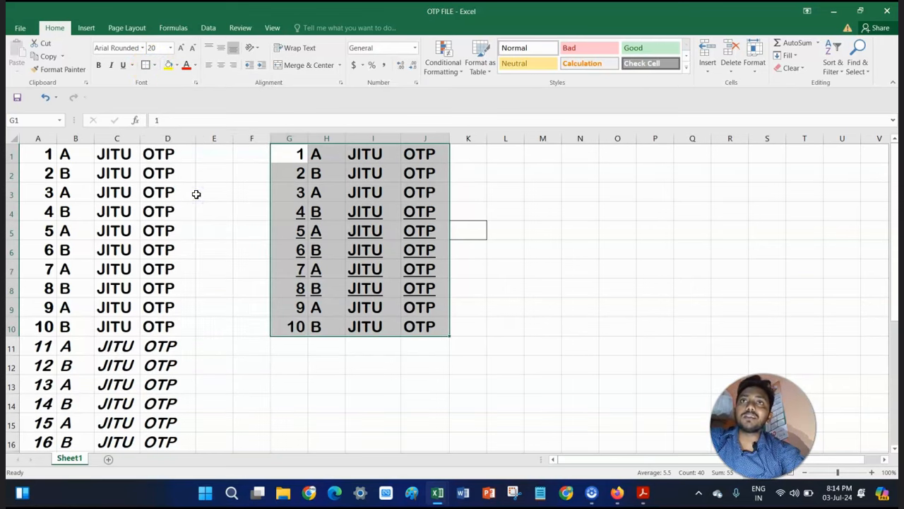
click(490, 245)
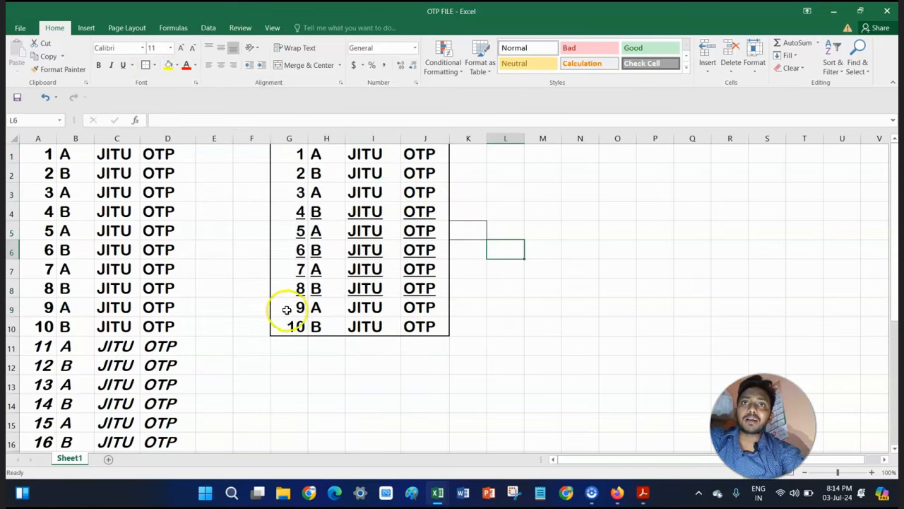
click(154, 65)
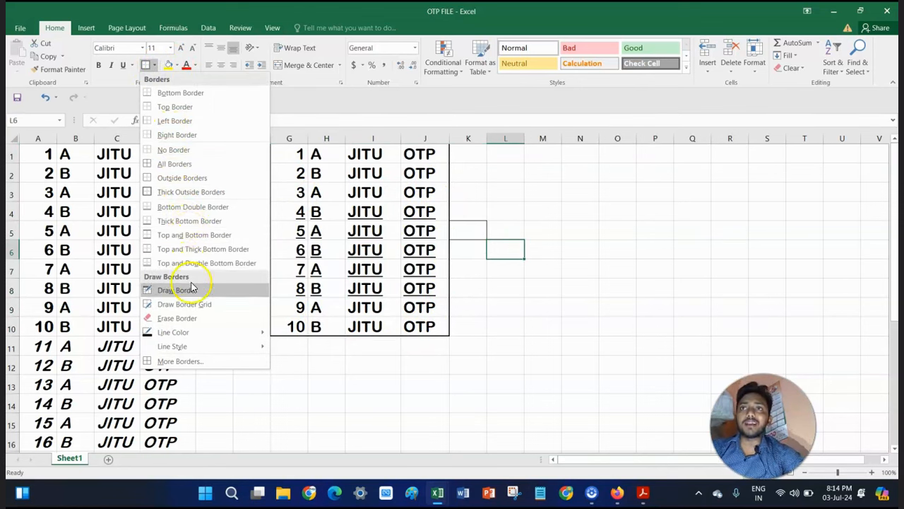
mouse_move(195, 335)
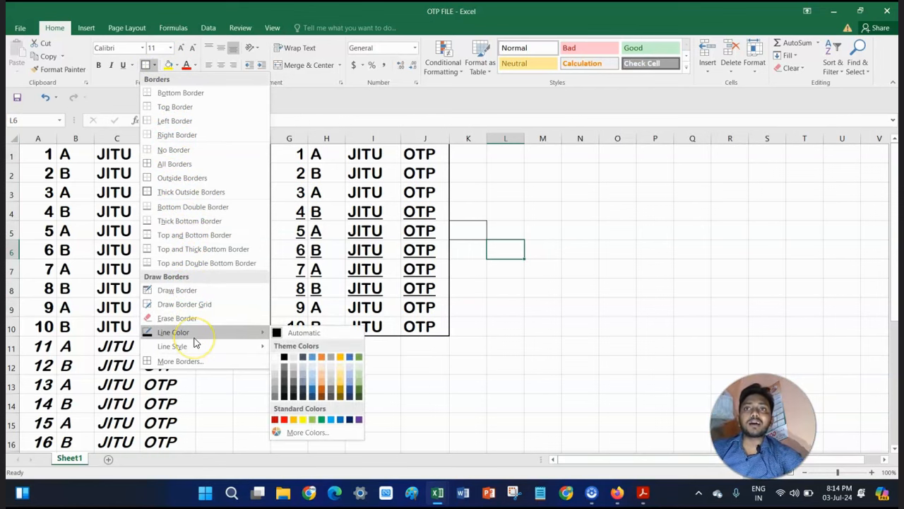
click(411, 248)
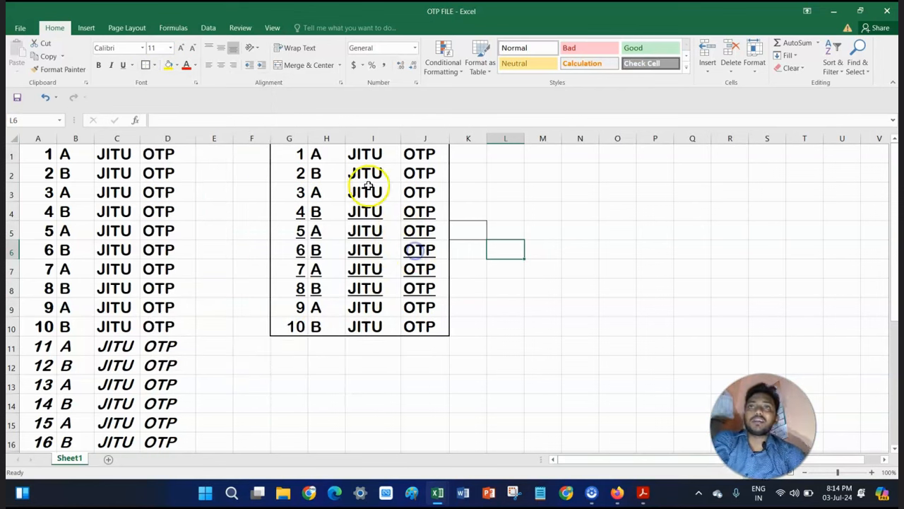
Apply all borders to the cells of the second table in G1:J10
mouse_move(280, 150)
mouse_down()
mouse_move(374, 319)
mouse_move(420, 329)
mouse_up()
click(153, 68)
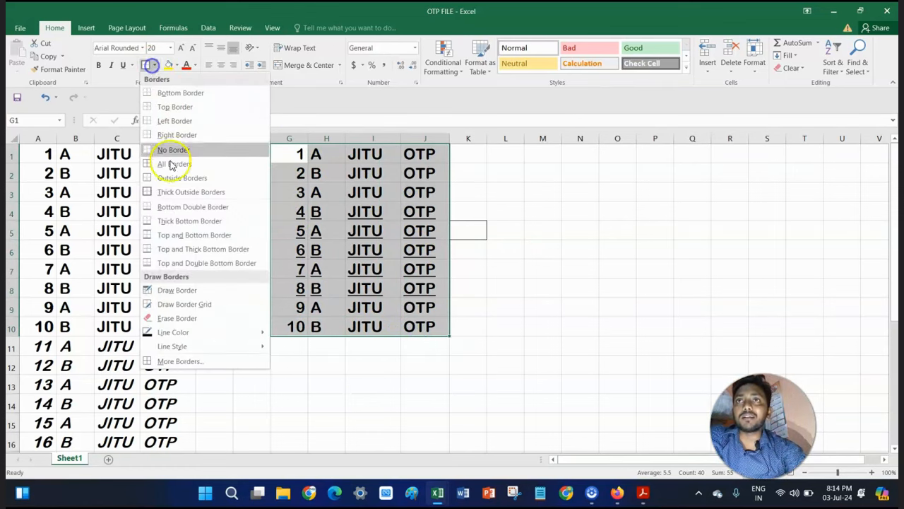
click(170, 162)
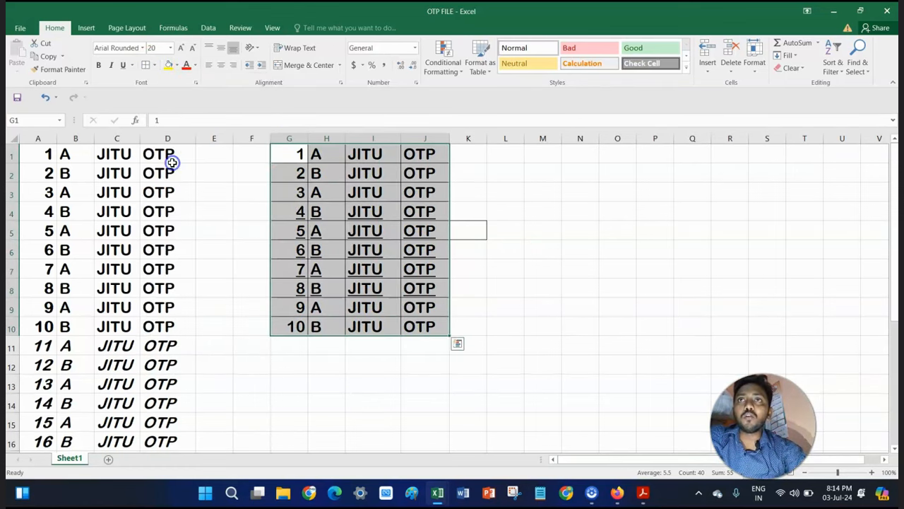
Fill the range A1:K16 with the standard light green colour
click(177, 66)
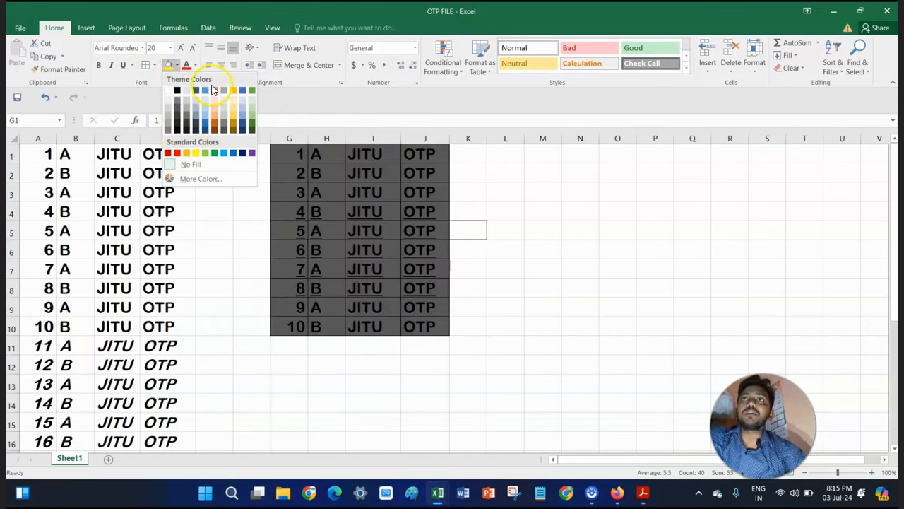
click(258, 223)
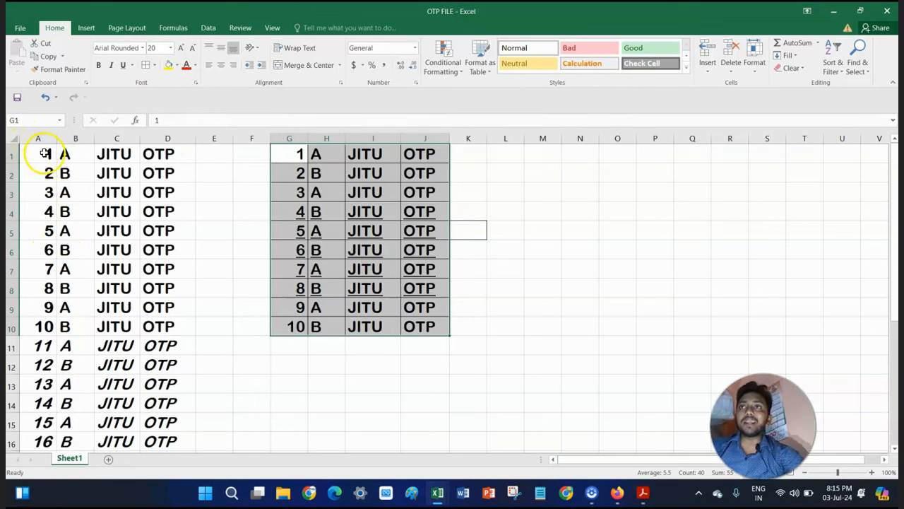
drag(43, 153, 470, 443)
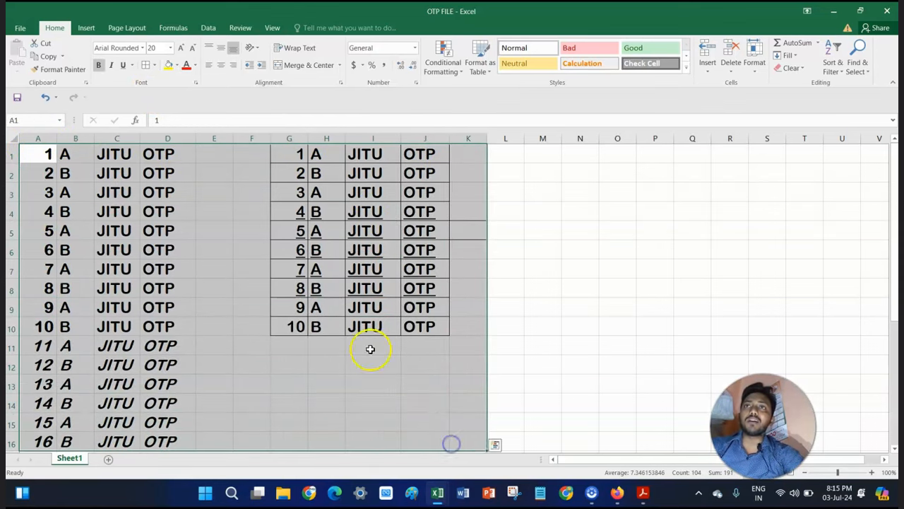
click(177, 66)
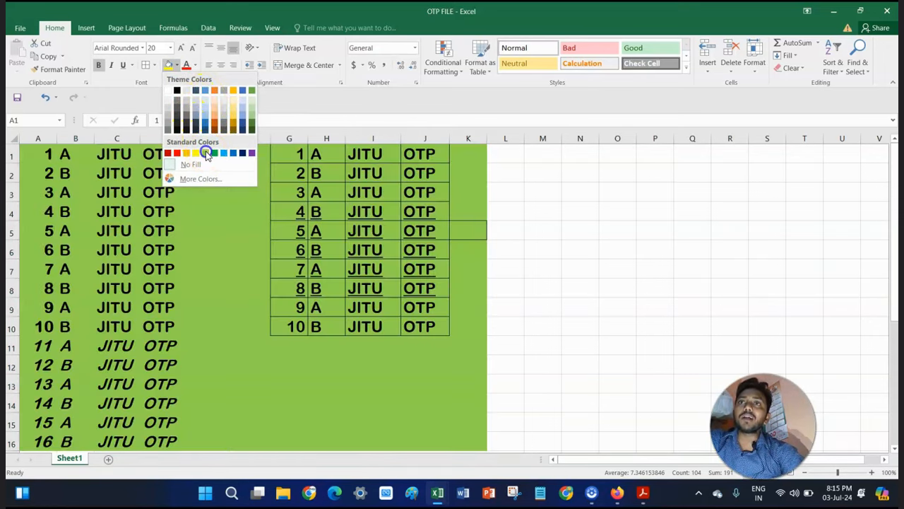
click(206, 154)
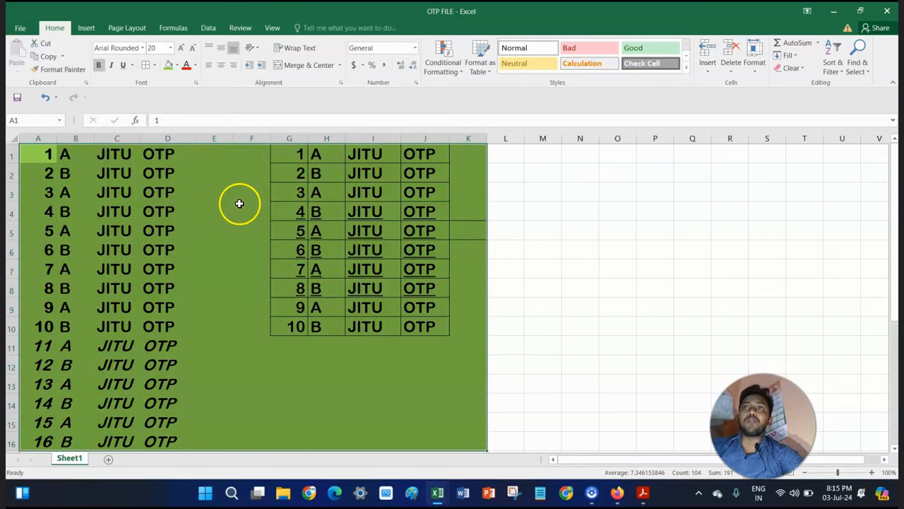
click(240, 210)
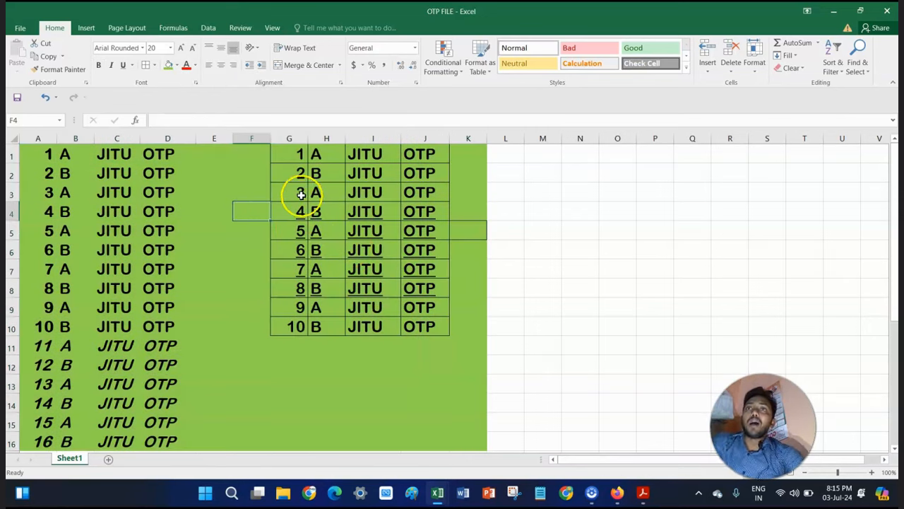
Change the font colour of the range G1:J10 to standard red
drag(289, 154, 418, 332)
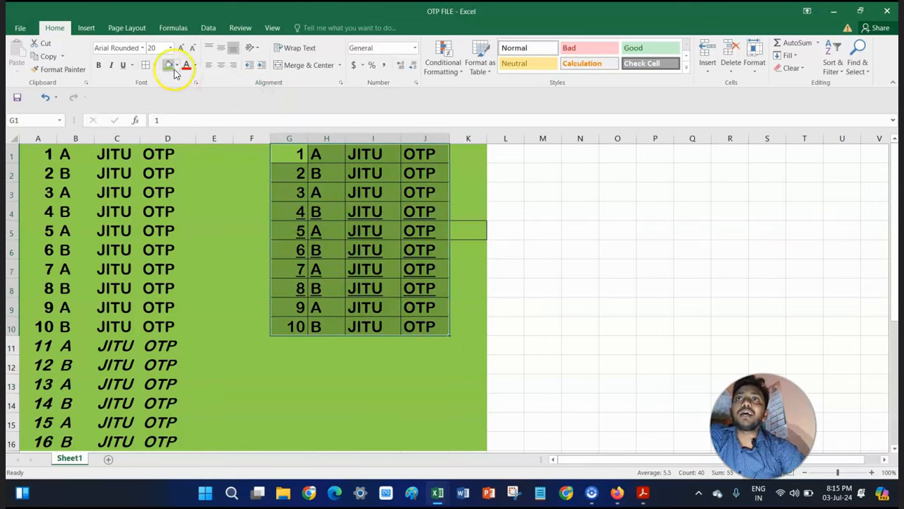
click(195, 65)
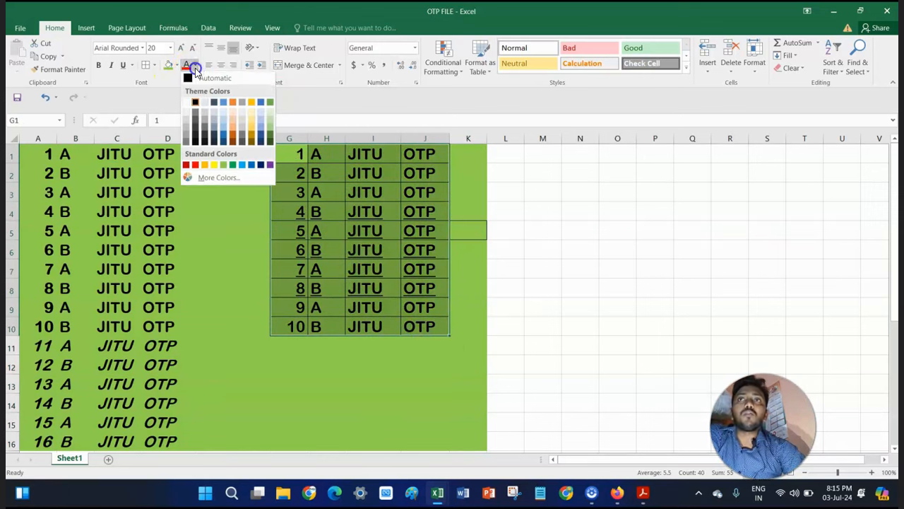
click(159, 95)
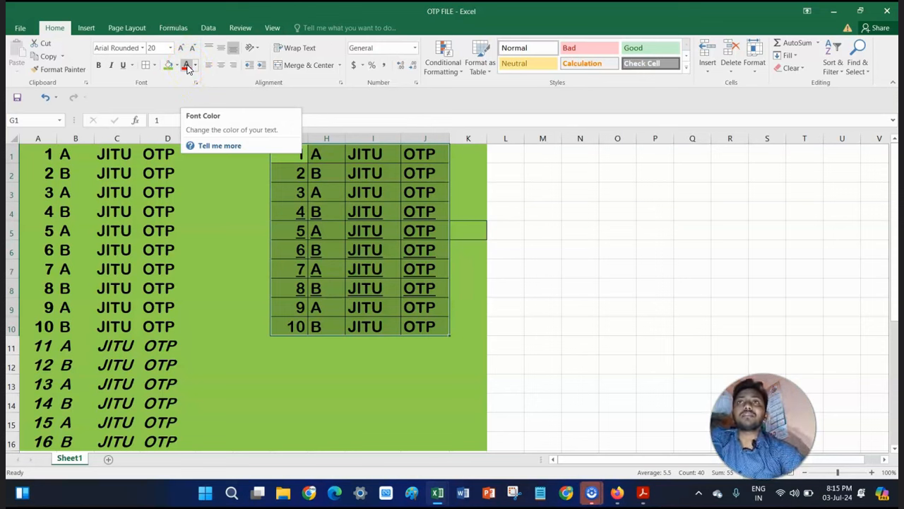
click(196, 66)
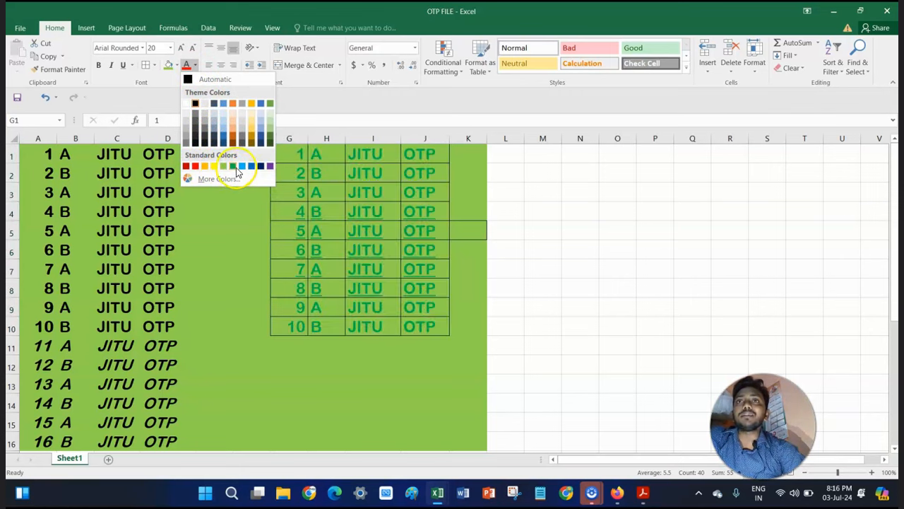
click(194, 170)
click(314, 211)
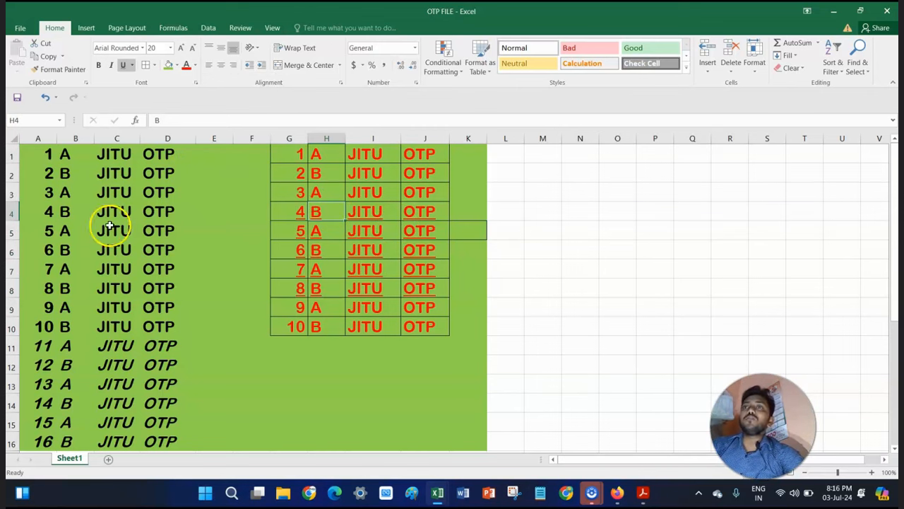
Change the font colour of the range B4:D7 to standard yellow
drag(65, 209, 153, 261)
click(189, 62)
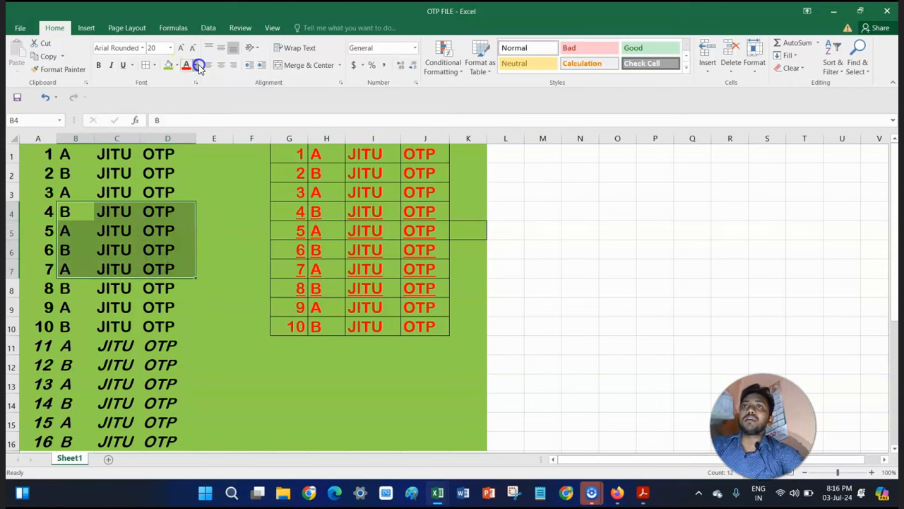
click(195, 65)
click(214, 167)
click(216, 231)
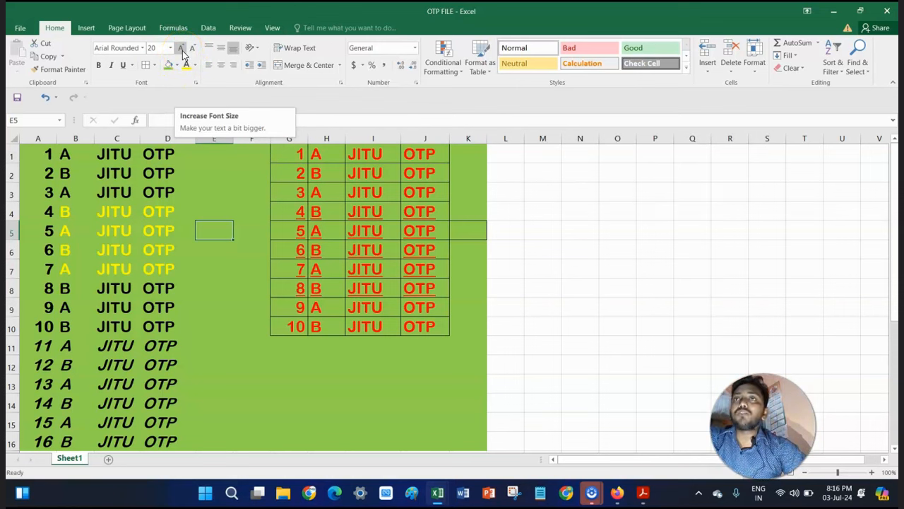
Increase the font size of the range A1:J15 stepwise to 72
drag(44, 154, 422, 421)
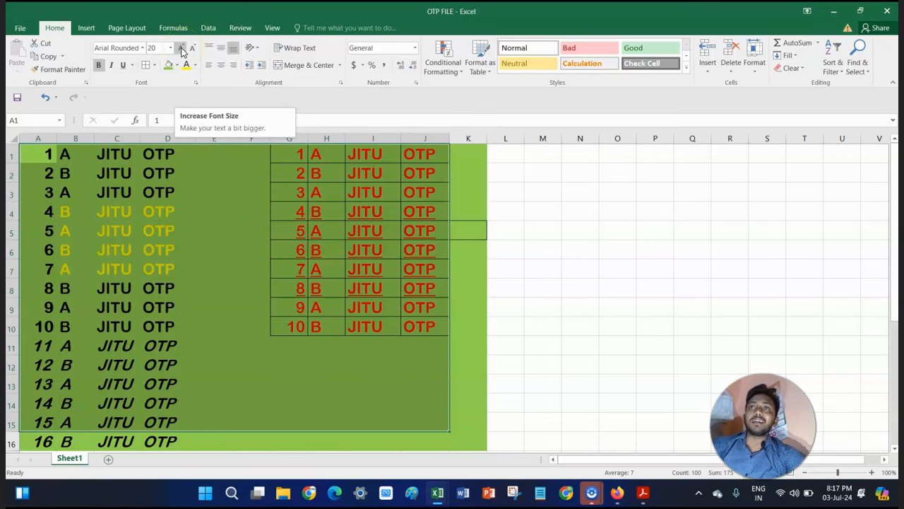
click(181, 49)
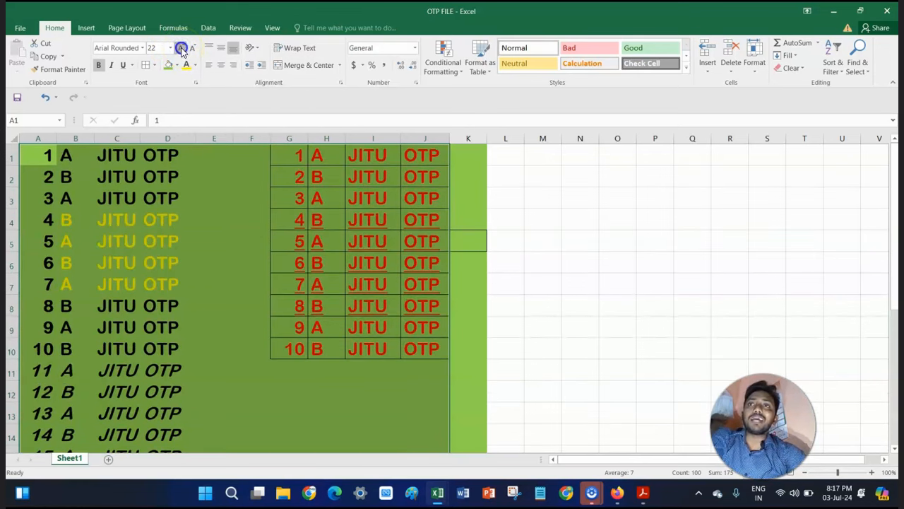
click(182, 49)
click(181, 48)
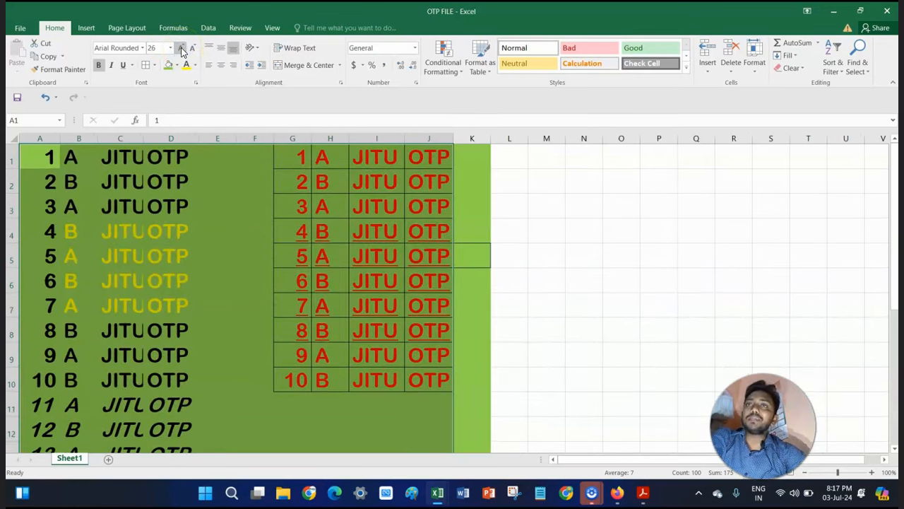
click(182, 49)
click(182, 49)
click(182, 49)
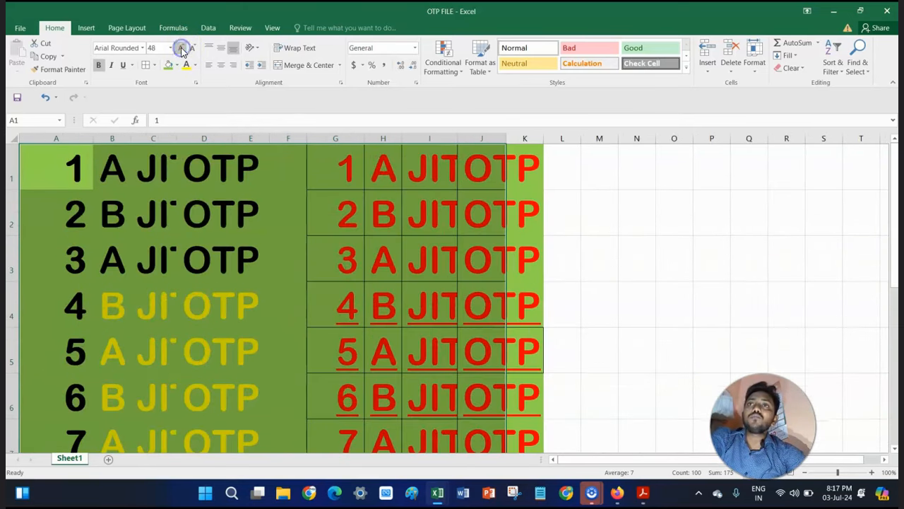
click(182, 49)
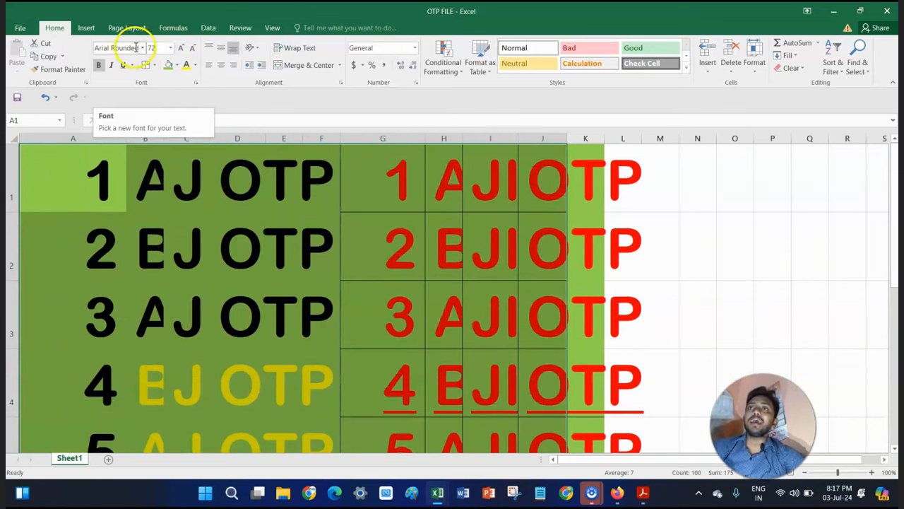
Decrease the font size of the range A1:J15 stepwise to 20
click(192, 50)
click(192, 50)
click(192, 50)
click(192, 50)
click(192, 50)
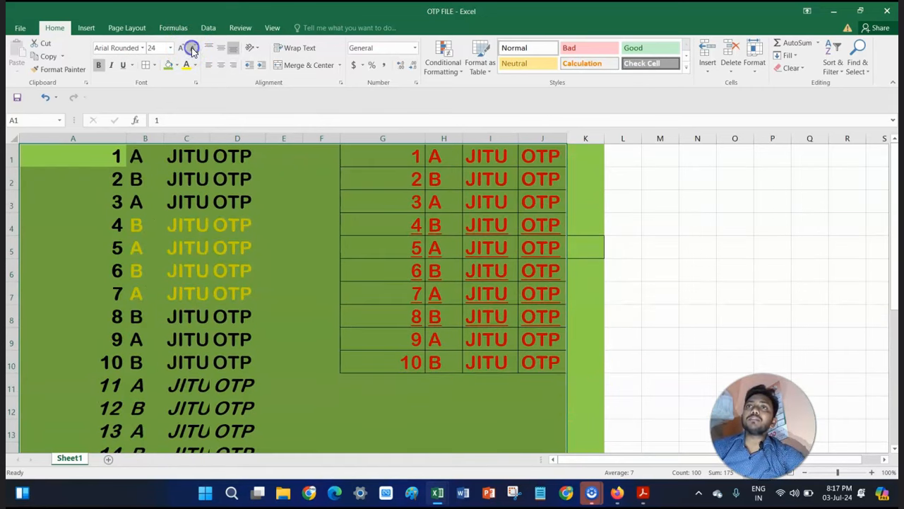
click(192, 48)
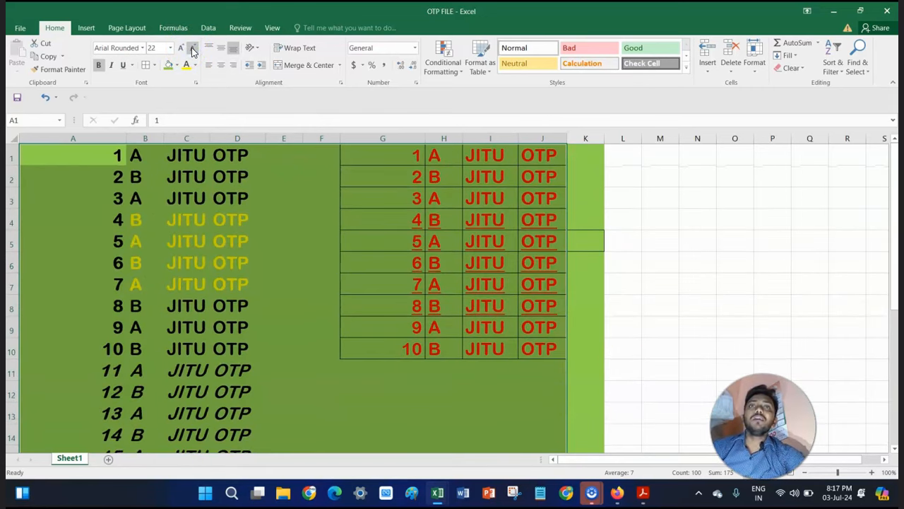
click(192, 49)
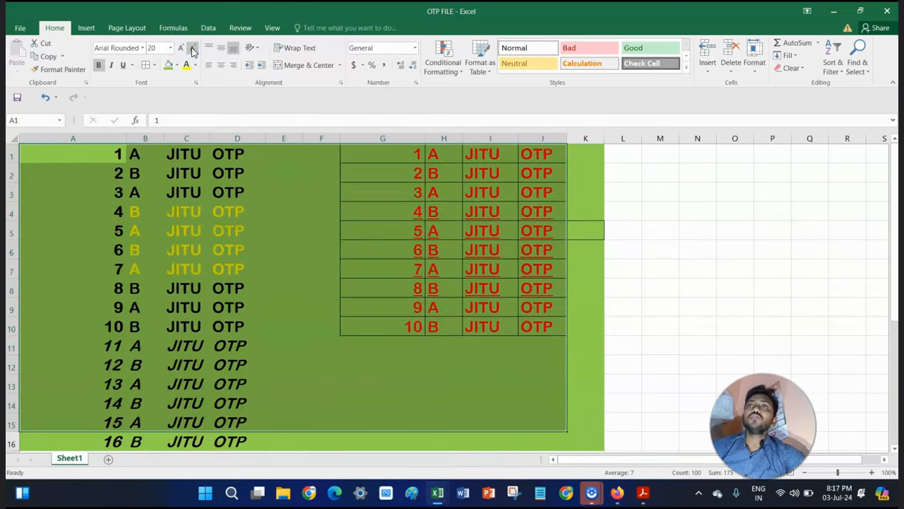
Set a custom font size of 21 for the range A1:J15
click(159, 48)
click(160, 48)
click(159, 48)
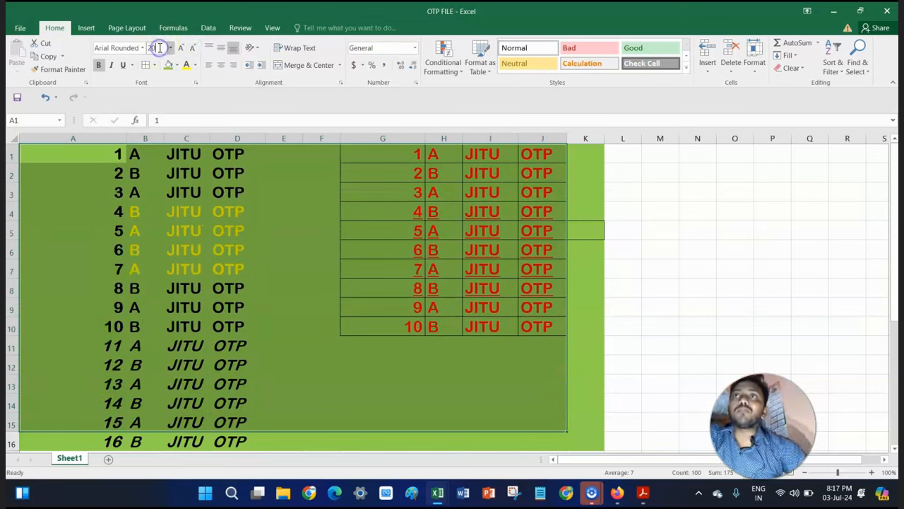
click(170, 48)
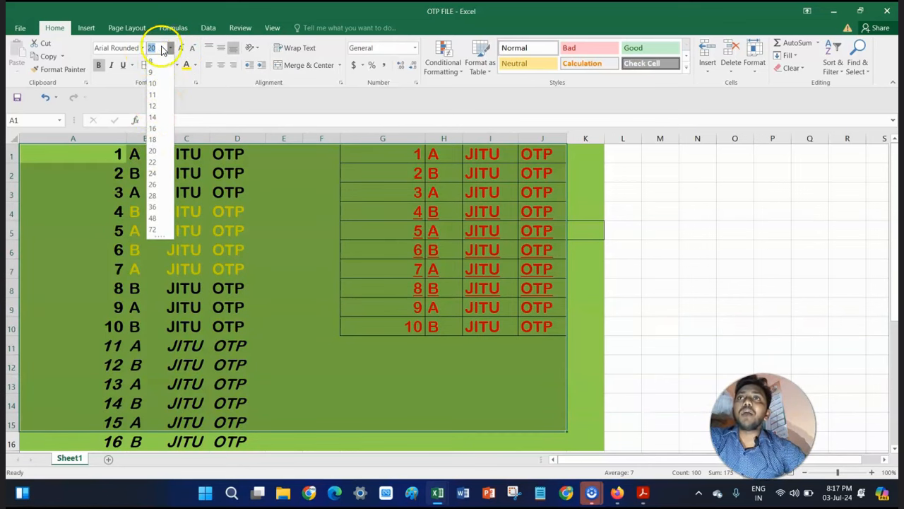
click(150, 48)
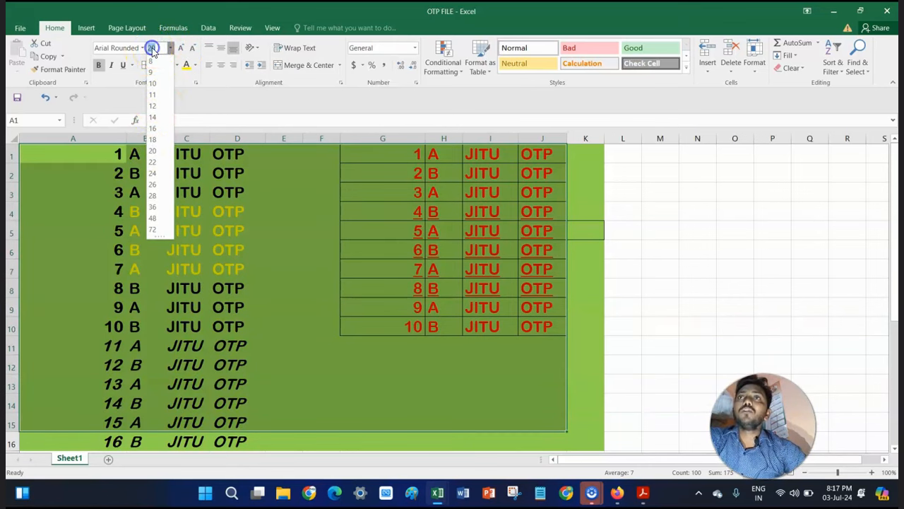
text(21)
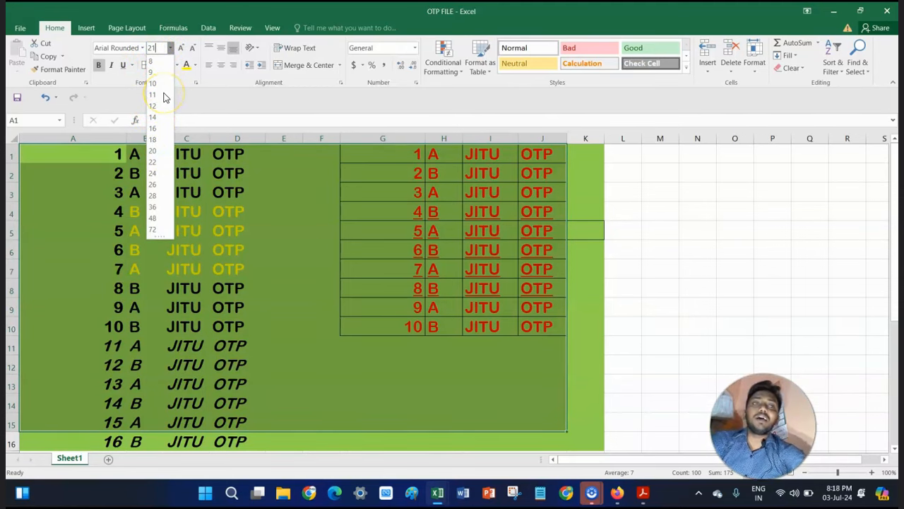
key(Return)
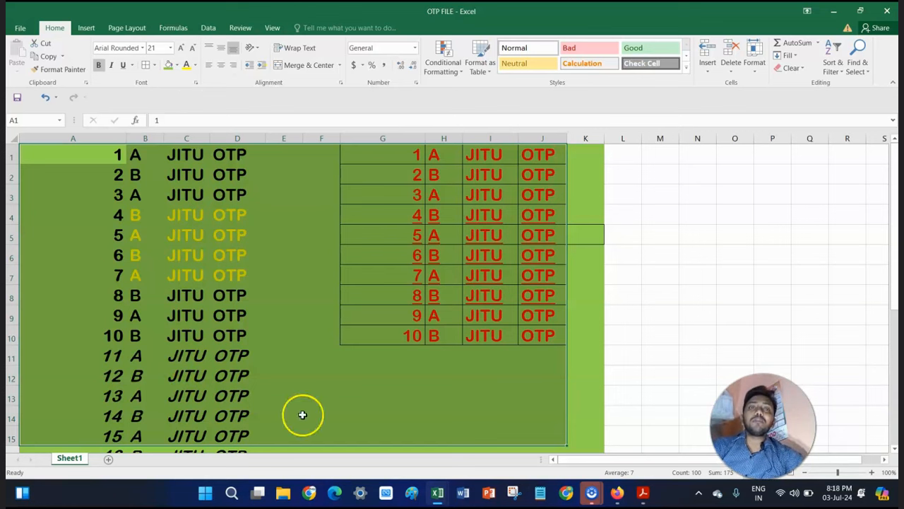
Switch to Google Chrome to view the account profile details and return to the Excel worksheet
click(567, 492)
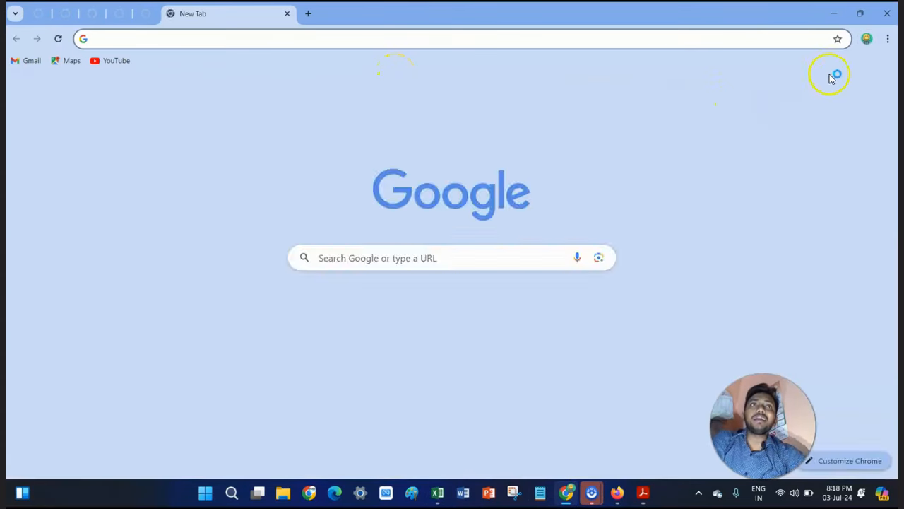
click(868, 39)
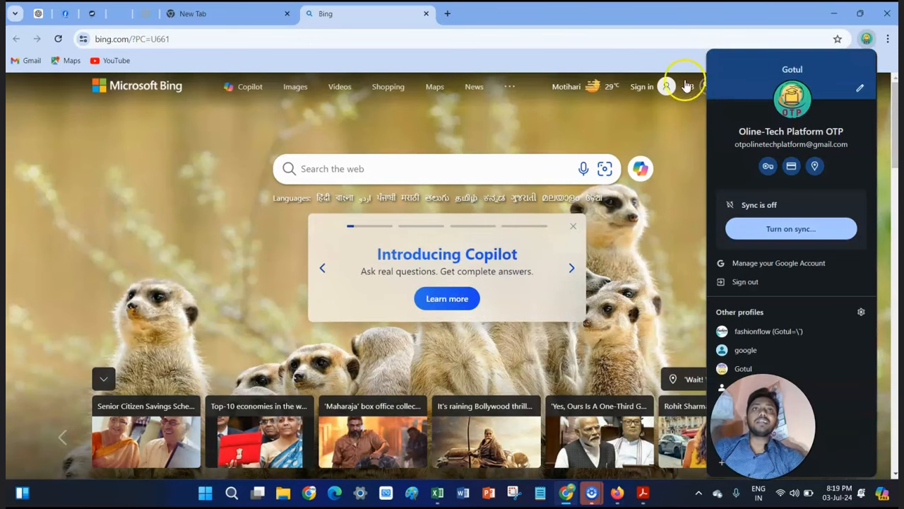
click(837, 14)
click(836, 15)
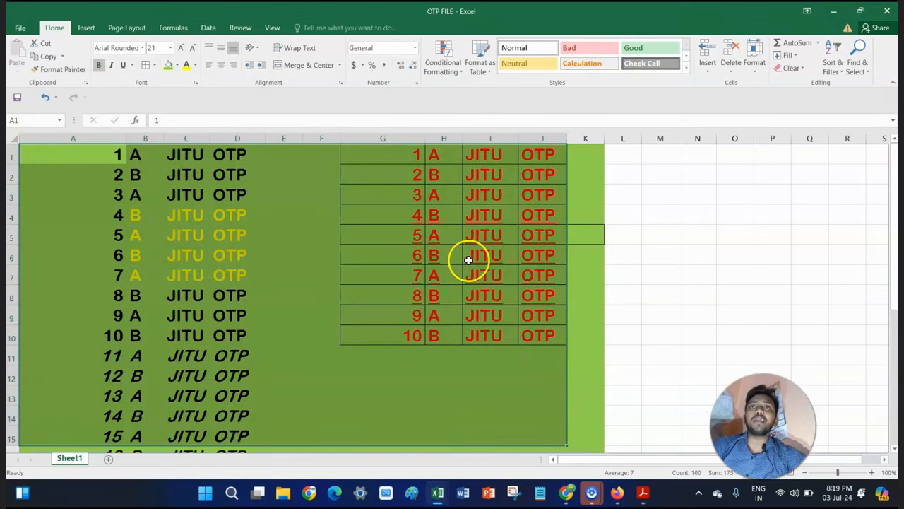